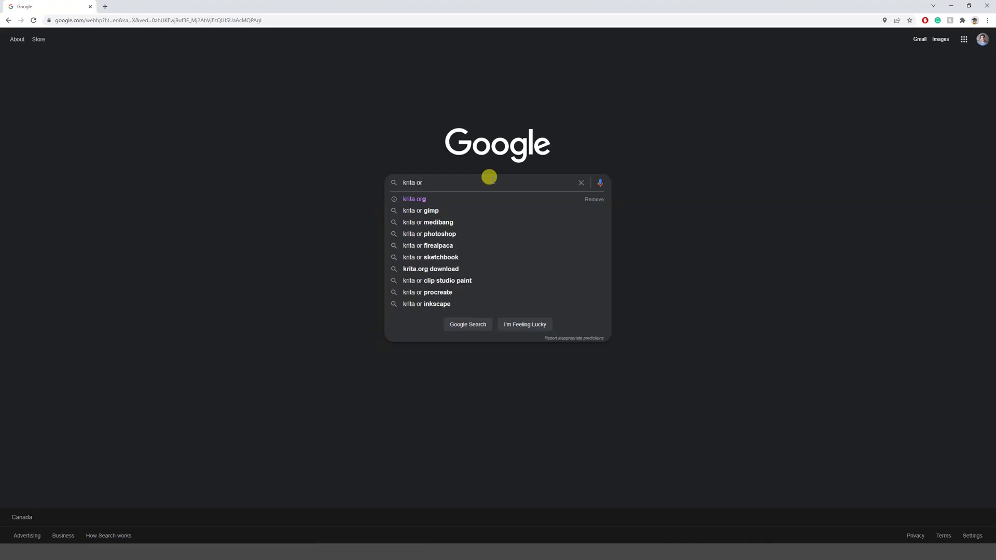
Search Google for "krita org" and open the Krita website's home page.
{"action": "type", "text": "g"}
{"action": "key", "text": "Return"}
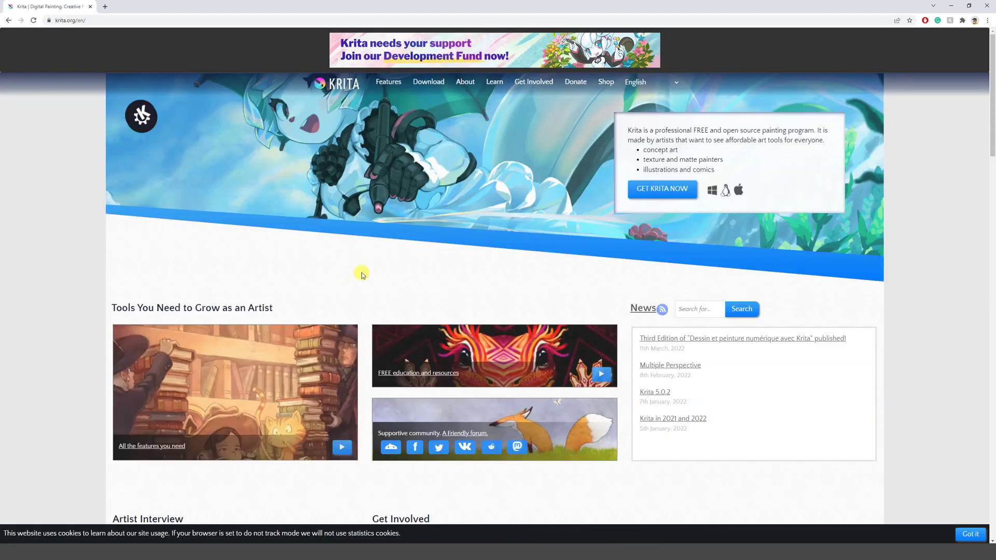
{"action": "scroll", "coordinate": [362, 272], "scroll_direction": "down", "scroll_amount": 9}
{"action": "scroll", "coordinate": [362, 272], "scroll_direction": "up", "scroll_amount": 10}
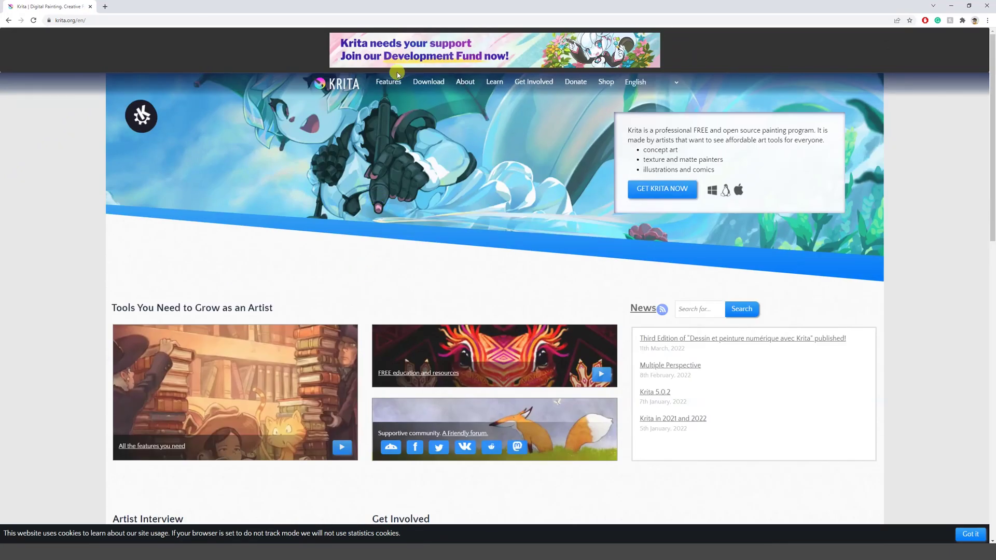
Open the Krita download page and review the available installers and versions.
{"action": "left_click", "coordinate": [429, 82]}
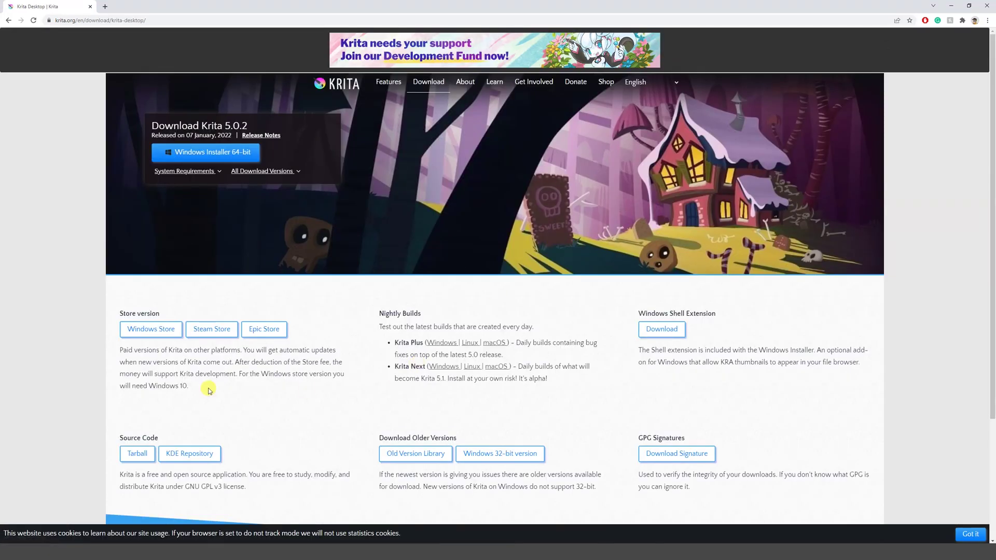
{"action": "scroll", "coordinate": [209, 390], "scroll_direction": "down", "scroll_amount": 3}
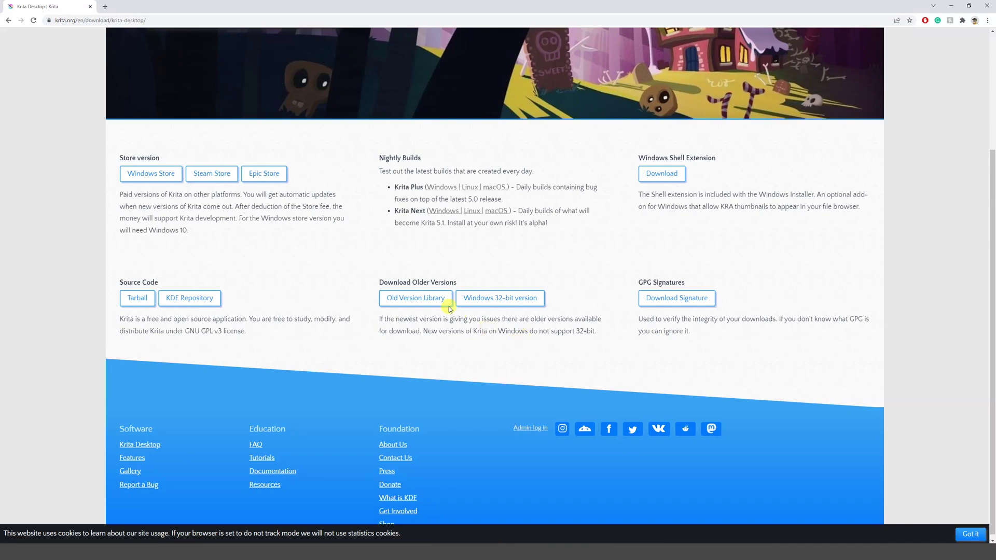
{"action": "scroll", "coordinate": [637, 307], "scroll_direction": "up", "scroll_amount": 3}
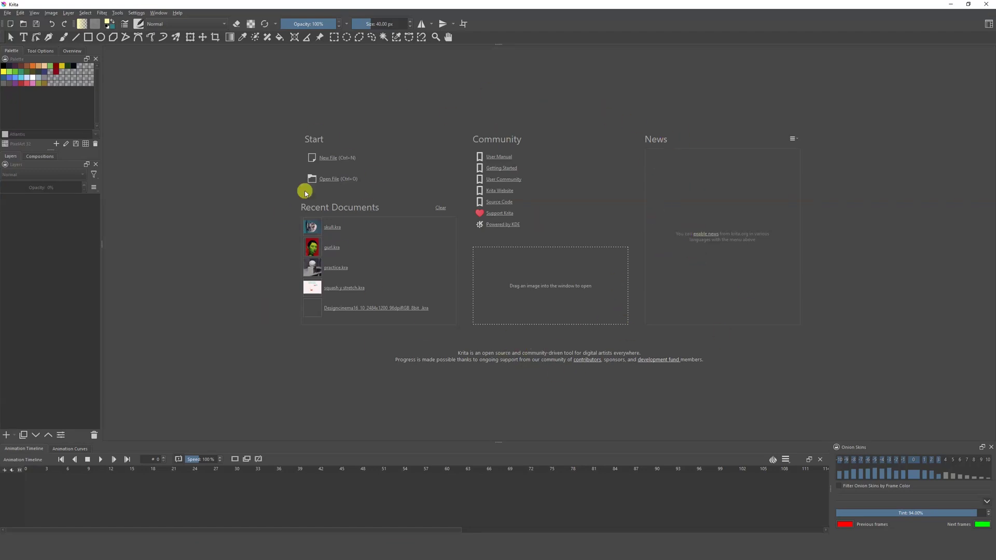
In Krita, create a new custom document with the predefined size Texture 1024x1024.
{"action": "left_click", "coordinate": [325, 159]}
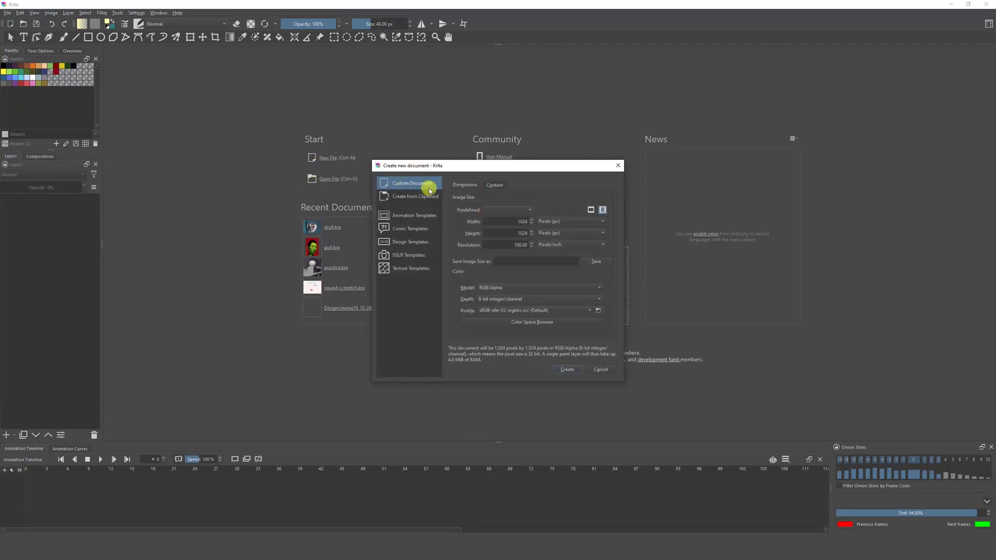
{"action": "left_click", "coordinate": [502, 210]}
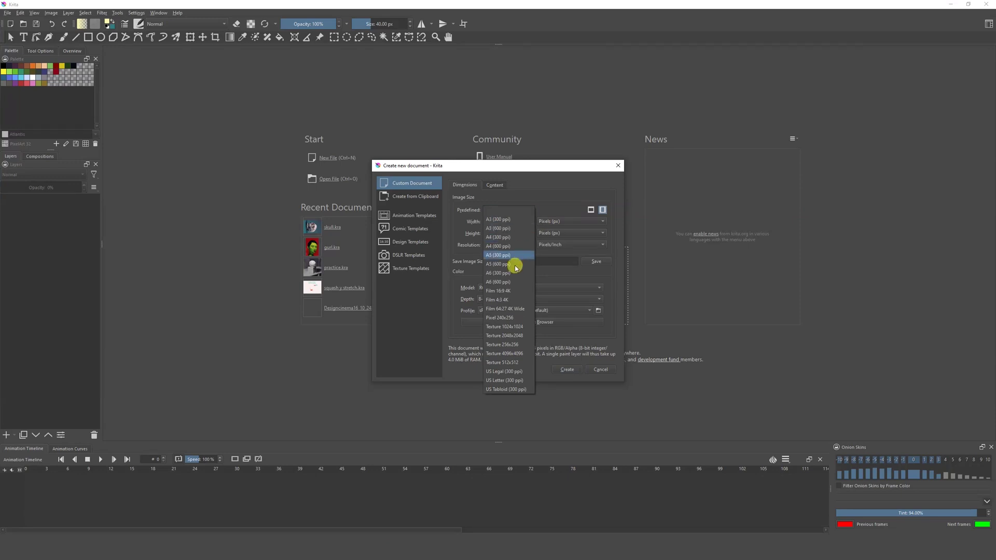
{"action": "left_click", "coordinate": [518, 328]}
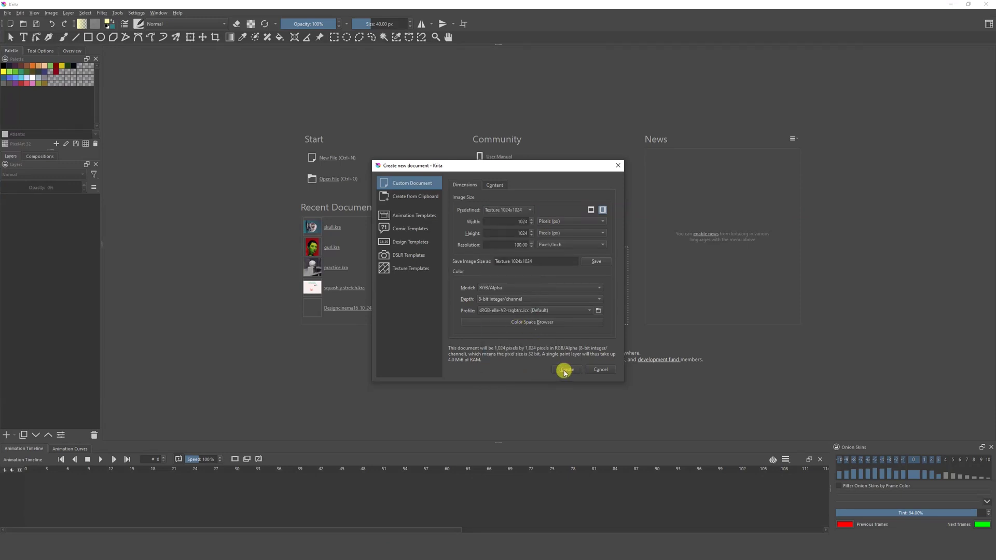
{"action": "left_click", "coordinate": [565, 370]}
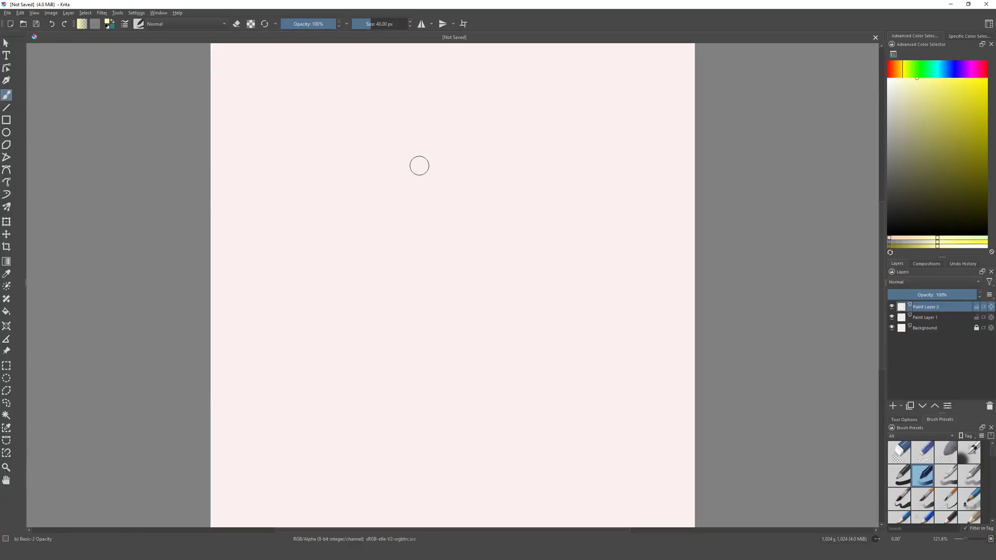
Switch the workspace to Animation.
{"action": "left_click", "coordinate": [158, 16]}
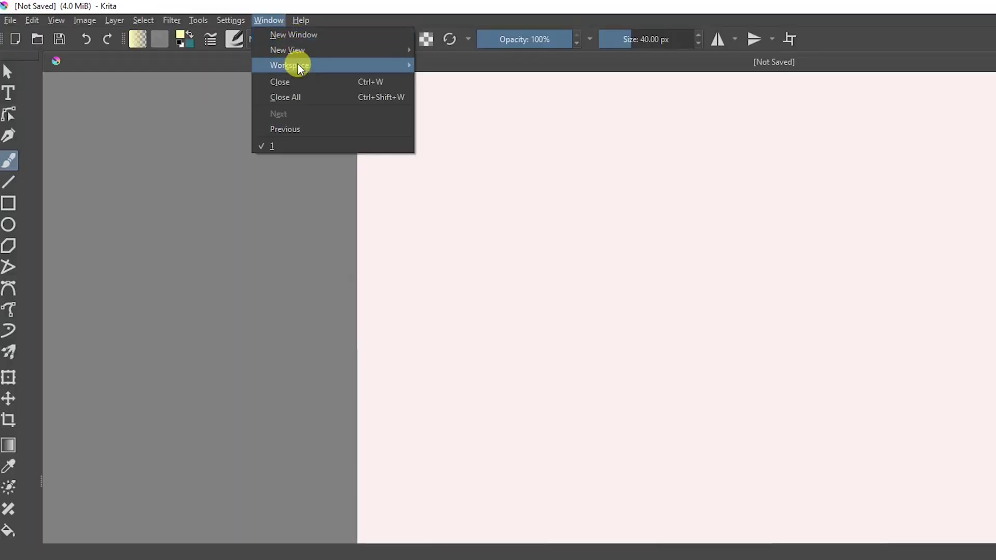
{"action": "mouse_move", "coordinate": [208, 43]}
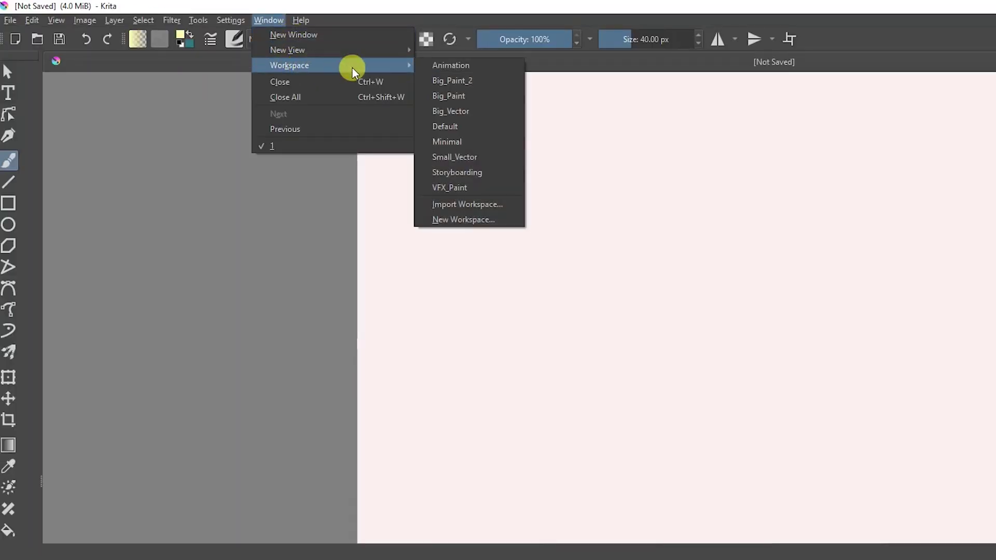
{"action": "left_click", "coordinate": [469, 69]}
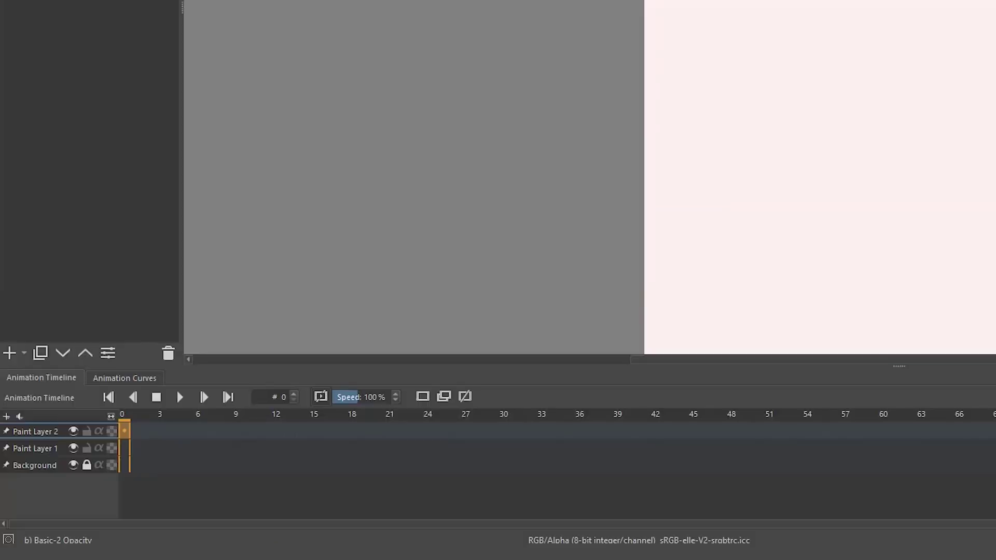
Create a blank frame at frame 0 of Paint Layer 2 in the animation timeline.
{"action": "left_click", "coordinate": [144, 166]}
{"action": "right_click", "coordinate": [123, 431]}
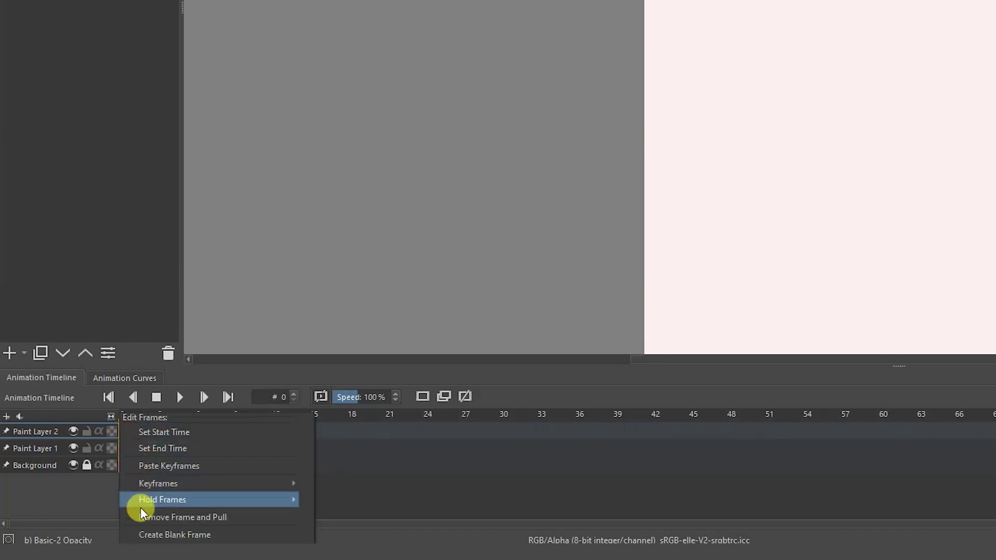
{"action": "left_click", "coordinate": [156, 534]}
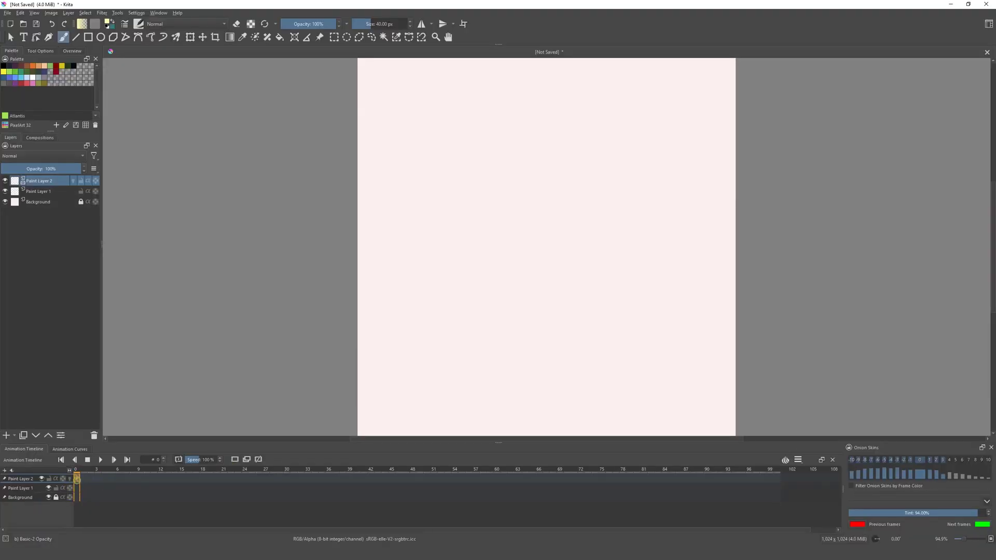
Draw a small circular selection in the upper middle of the canvas on Paint Layer 2.
{"action": "left_click_drag", "start_coordinate": [519, 171], "coordinate": [565, 238]}
{"action": "key", "text": "j"}
{"action": "left_click", "coordinate": [550, 147]}
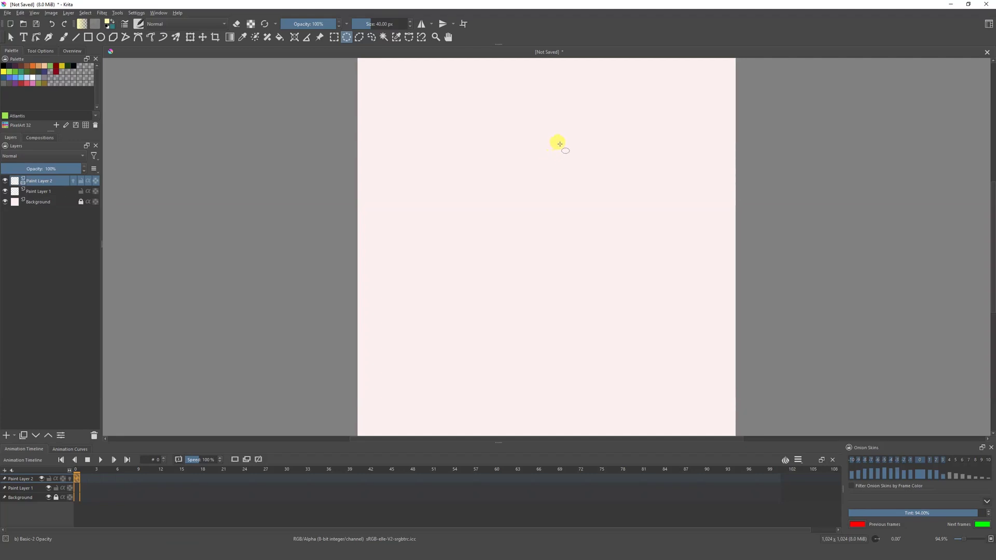
{"action": "left_click_drag", "start_coordinate": [554, 144], "coordinate": [549, 150]}
Set the foreground colour to a dark teal with red 24, green 71 and blue 75.
{"action": "left_click", "coordinate": [107, 25]}
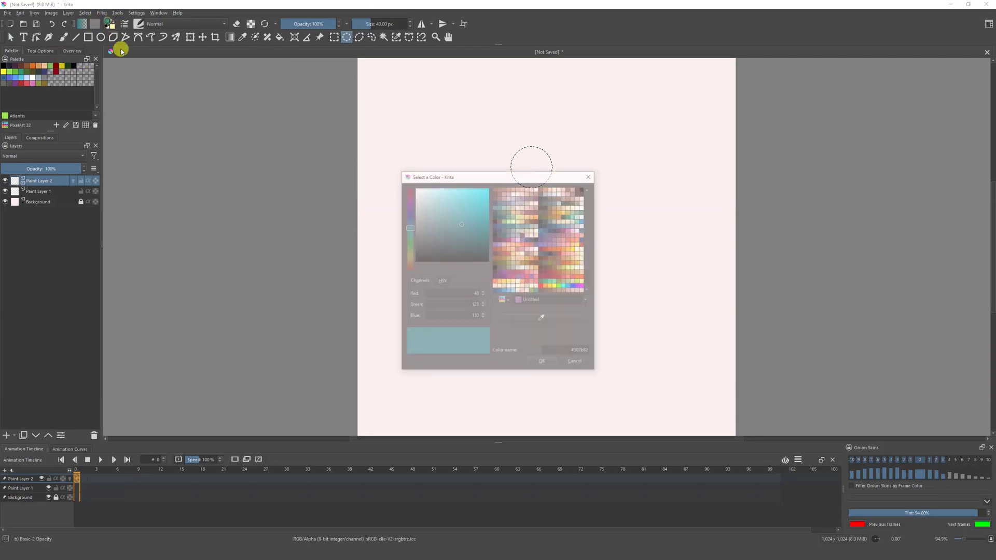
{"action": "left_click_drag", "start_coordinate": [464, 231], "coordinate": [467, 240]}
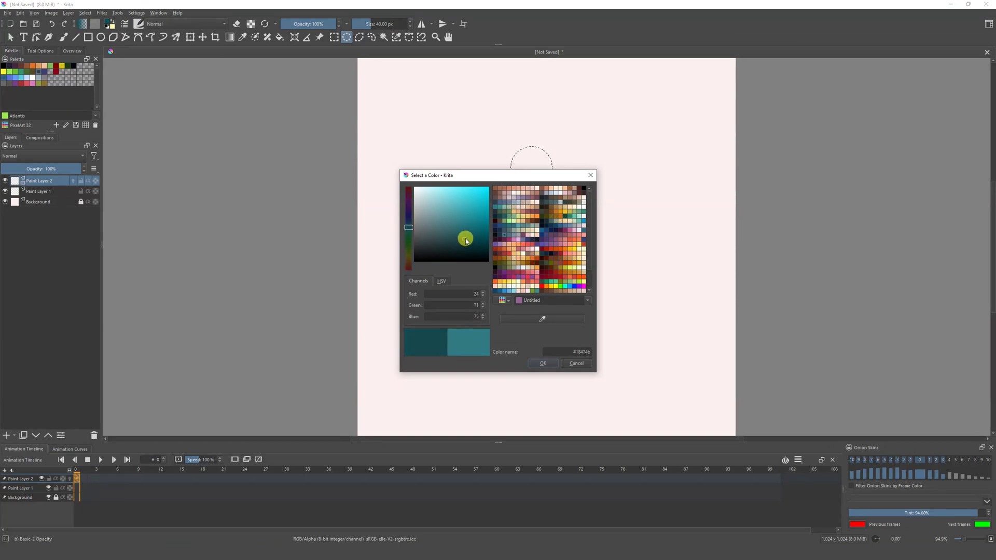
{"action": "mouse_move", "coordinate": [522, 177]}
{"action": "left_mouse_down"}
{"action": "mouse_move", "coordinate": [636, 176]}
{"action": "mouse_move", "coordinate": [825, 137]}
{"action": "left_mouse_up"}
{"action": "key", "text": "Return"}
Paint a shaded teal ball with a light highlight at its upper right inside the circular selection.
{"action": "key", "text": "b"}
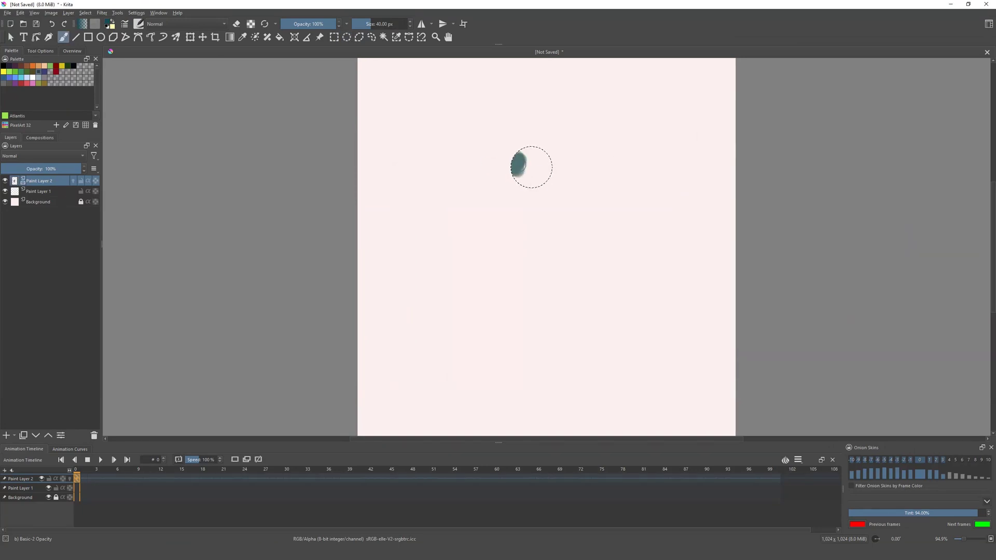
{"action": "right_click", "coordinate": [532, 167]}
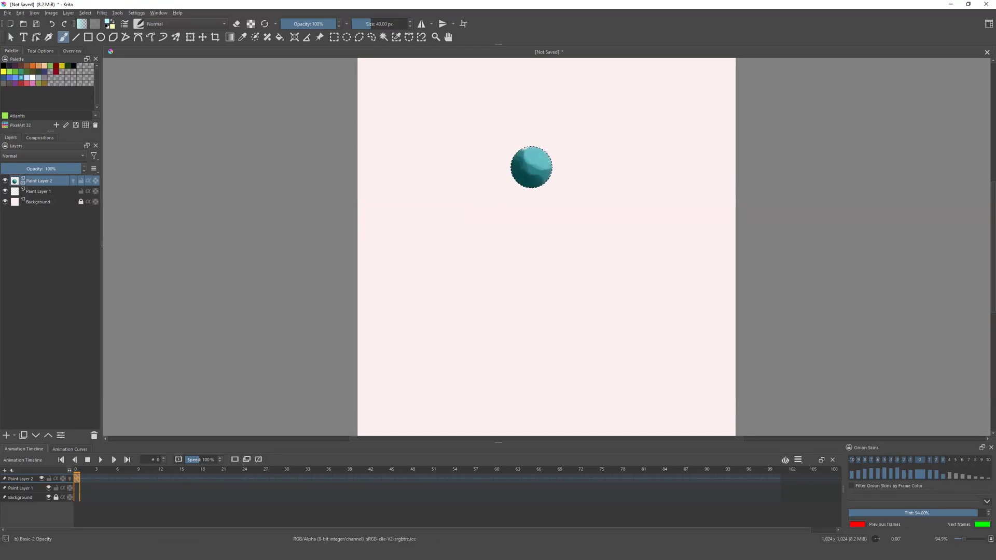
{"action": "right_click", "coordinate": [533, 175]}
{"action": "left_click", "coordinate": [139, 24]}
{"action": "left_click", "coordinate": [271, 157]}
{"action": "left_click_drag", "start_coordinate": [532, 176], "coordinate": [530, 156]}
{"action": "right_click", "coordinate": [533, 160]}
{"action": "left_click", "coordinate": [525, 207]}
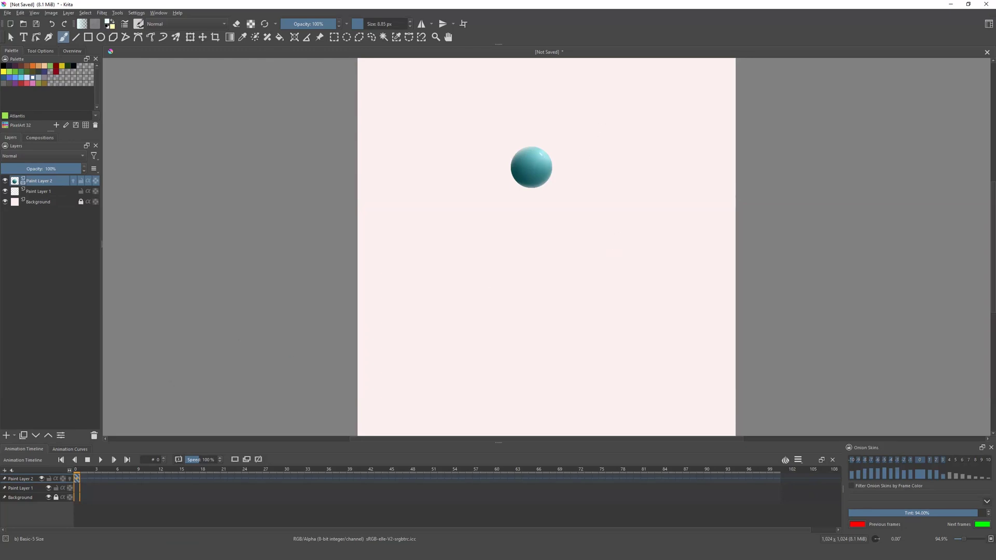
Try moving the ball diagonally down on frame 2 of Paint Layer 2 with the Transform tool.
{"action": "left_click", "coordinate": [93, 479]}
{"action": "left_click", "coordinate": [91, 479]}
{"action": "left_click", "coordinate": [77, 479]}
{"action": "left_click", "coordinate": [84, 479]}
{"action": "left_click", "coordinate": [91, 479]}
{"action": "left_click", "coordinate": [191, 38]}
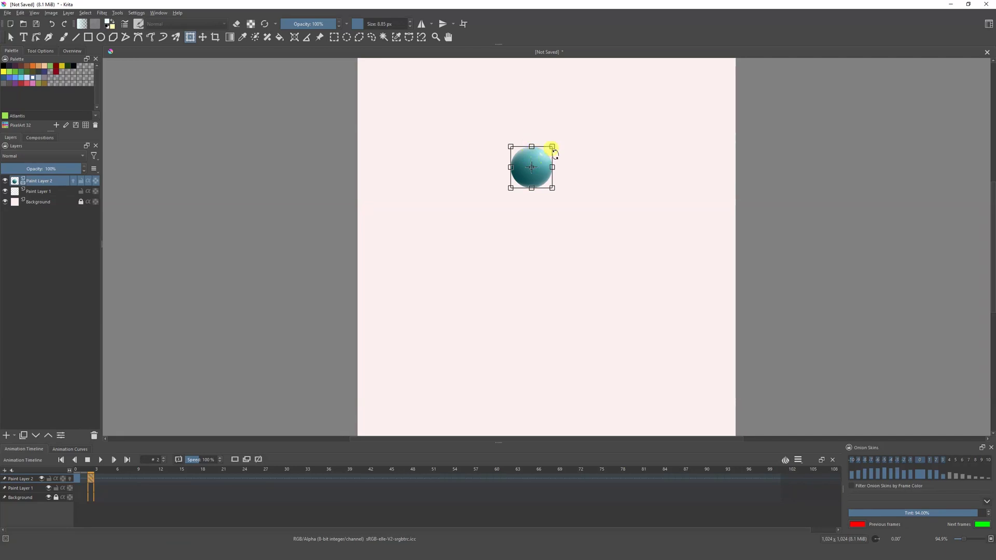
{"action": "mouse_move", "coordinate": [533, 164]}
{"action": "left_mouse_down"}
{"action": "mouse_move", "coordinate": [476, 165]}
{"action": "mouse_move", "coordinate": [572, 149]}
{"action": "mouse_move", "coordinate": [545, 160]}
{"action": "left_mouse_up"}
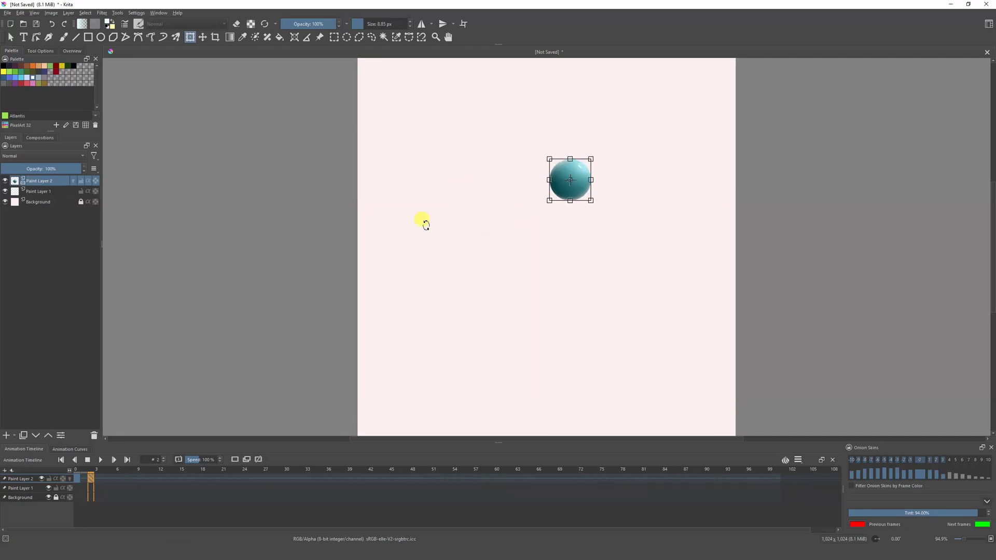
Turn on onion skins for Paint Layer 2 and try moving the ball on frame 2.
{"action": "left_click", "coordinate": [70, 481]}
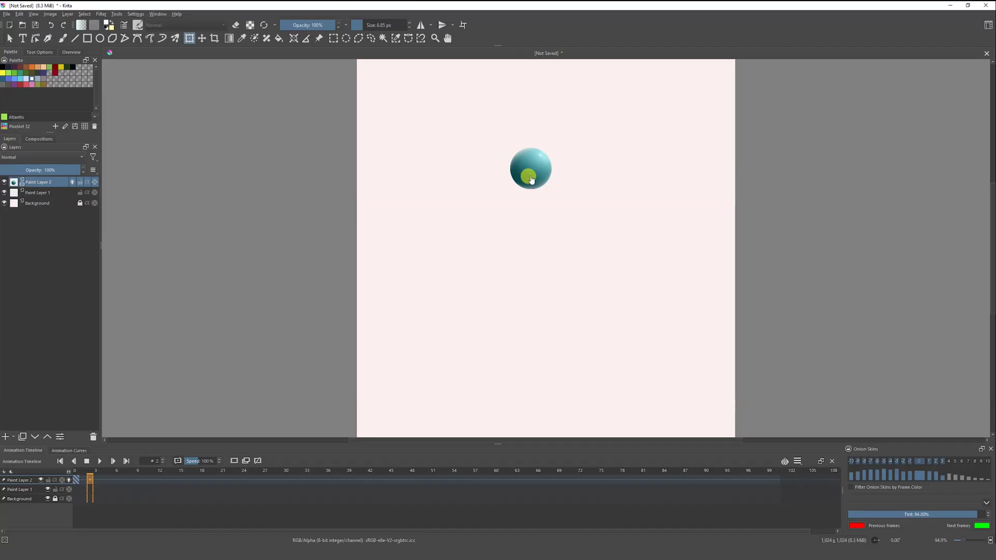
{"action": "left_click", "coordinate": [531, 172]}
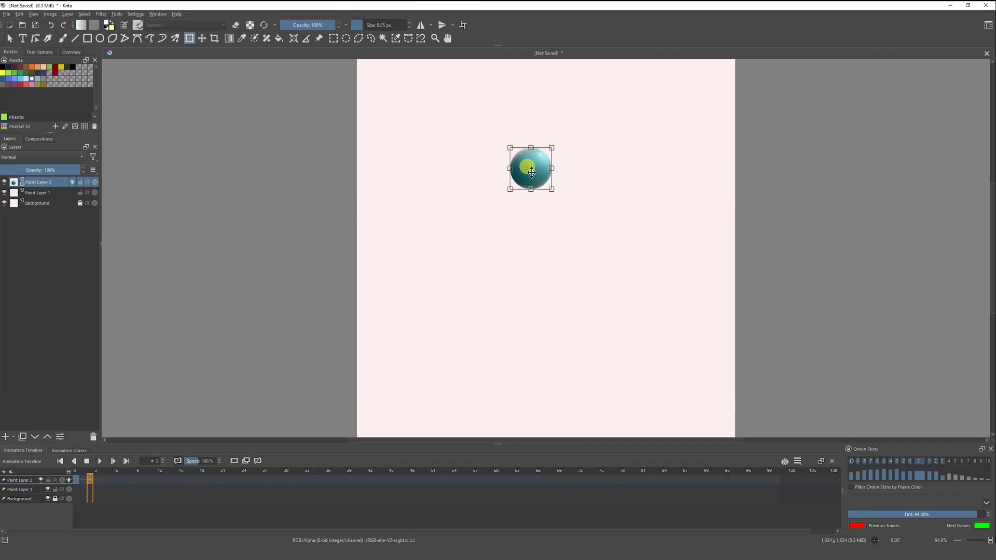
{"action": "mouse_move", "coordinate": [533, 160]}
{"action": "left_mouse_down"}
{"action": "mouse_move", "coordinate": [518, 178]}
{"action": "mouse_move", "coordinate": [541, 164]}
{"action": "left_mouse_up"}
{"action": "left_click", "coordinate": [82, 480]}
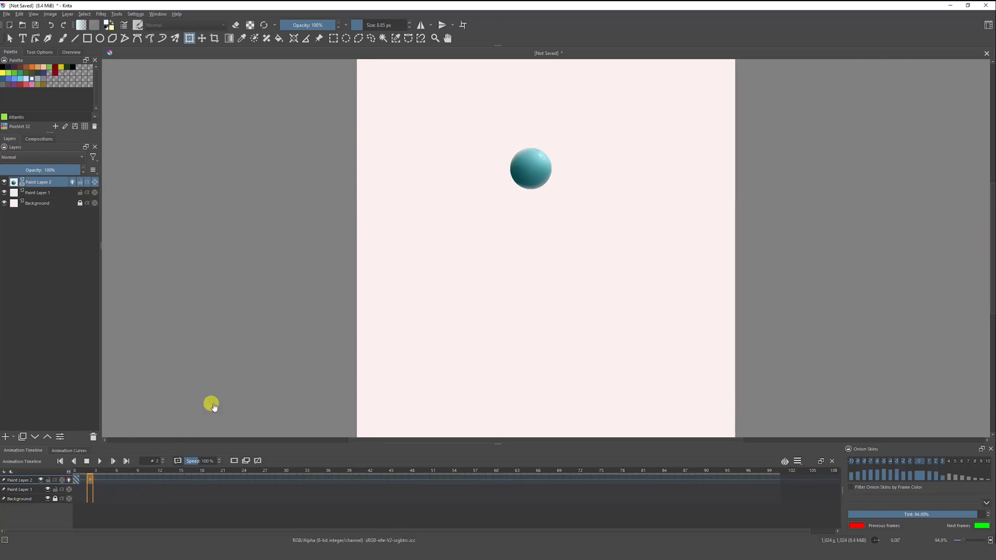
Move the ball straight down on frames 2, 4 and 6 of Paint Layer 2, with growing spacing between positions.
{"action": "left_click", "coordinate": [530, 172]}
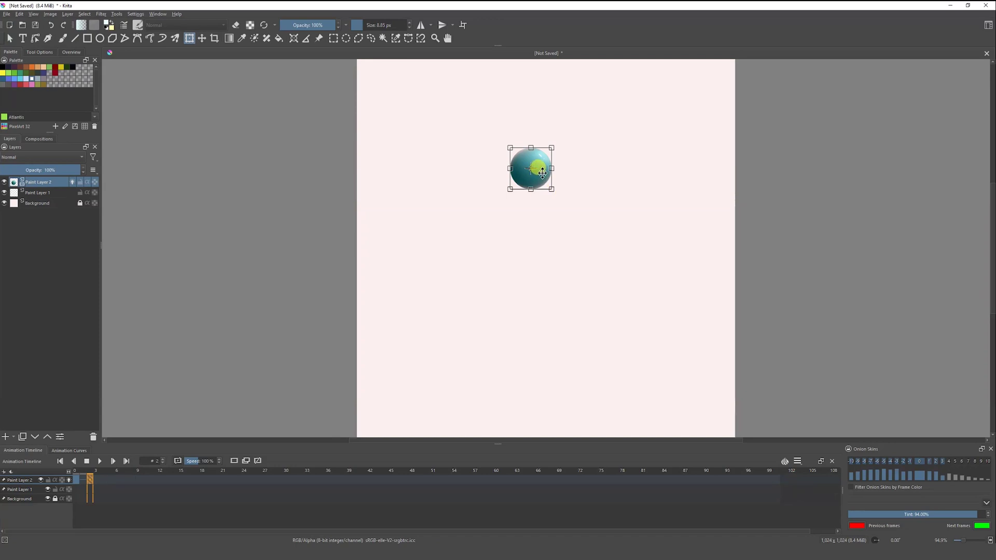
{"action": "left_click_drag", "start_coordinate": [542, 173], "coordinate": [542, 178]}
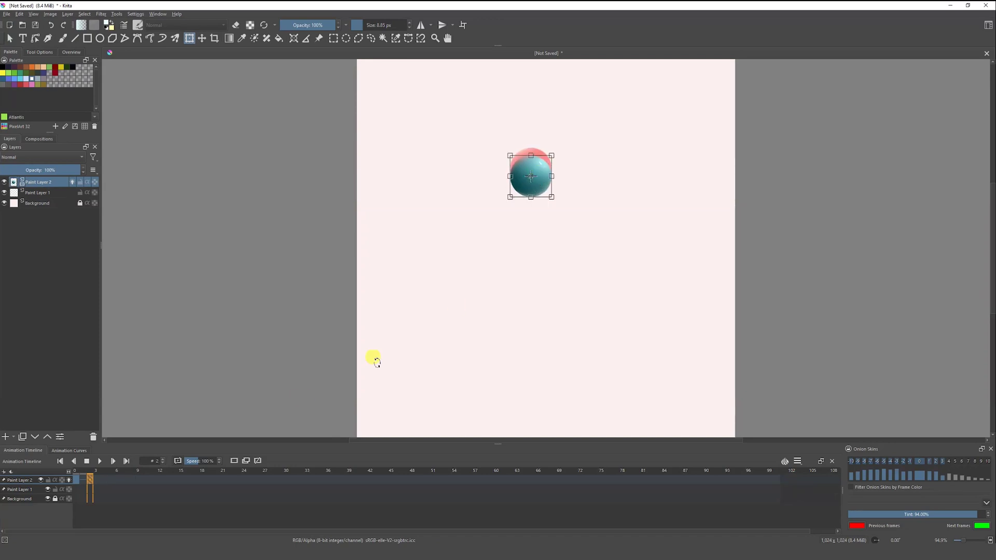
{"action": "left_click", "coordinate": [105, 480]}
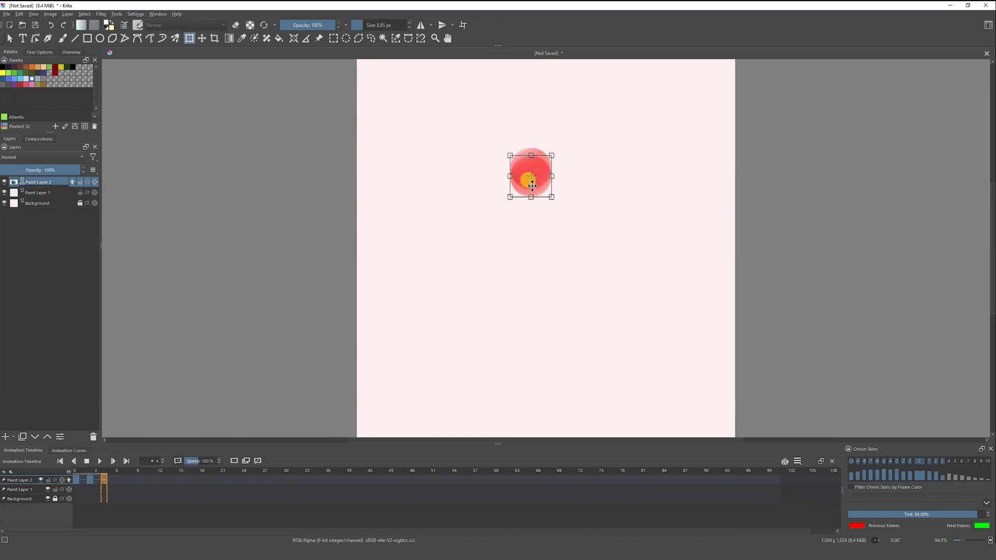
{"action": "left_click_drag", "start_coordinate": [540, 171], "coordinate": [540, 182]}
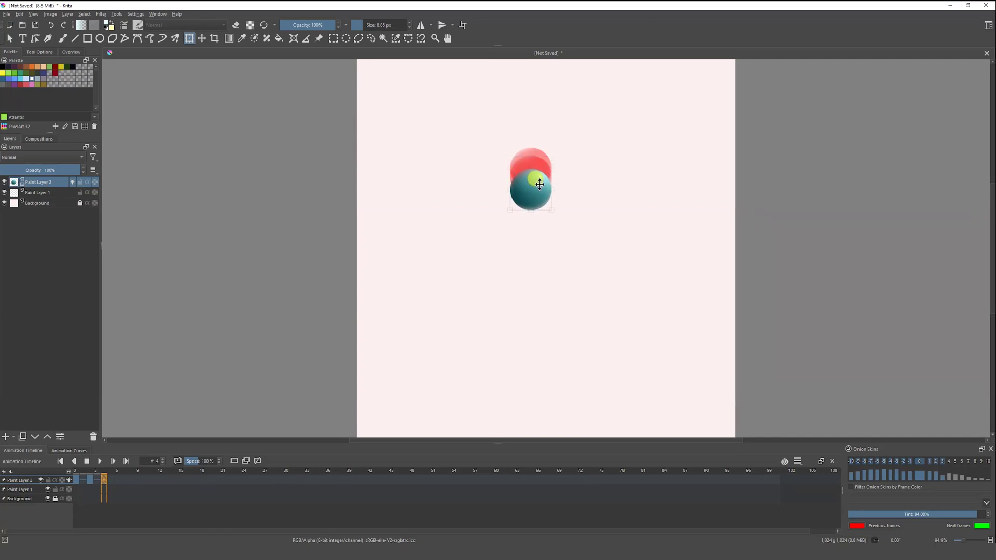
{"action": "left_click", "coordinate": [119, 480]}
{"action": "left_click", "coordinate": [534, 207]}
{"action": "left_click_drag", "start_coordinate": [538, 201], "coordinate": [540, 320]}
Continue the ball's fall on frames 8, 10, 12 and 13, bringing it near the bottom of the canvas.
{"action": "left_click", "coordinate": [133, 480]}
{"action": "left_click", "coordinate": [538, 211]}
{"action": "left_click", "coordinate": [147, 480]}
{"action": "left_click", "coordinate": [539, 260]}
{"action": "left_click", "coordinate": [160, 480]}
{"action": "mouse_move", "coordinate": [540, 303]}
{"action": "left_mouse_down"}
{"action": "mouse_move", "coordinate": [538, 375]}
{"action": "mouse_move", "coordinate": [524, 255]}
{"action": "mouse_move", "coordinate": [526, 189]}
{"action": "mouse_move", "coordinate": [539, 180]}
{"action": "left_mouse_up"}
{"action": "left_click", "coordinate": [167, 480]}
Move the ball back up step by step on frames 14, 16, 18, 20, 22 and 24 to form the rebound.
{"action": "left_click", "coordinate": [175, 480]}
{"action": "left_click", "coordinate": [189, 480]}
{"action": "left_click", "coordinate": [202, 480]}
{"action": "left_click", "coordinate": [216, 480]}
{"action": "left_click", "coordinate": [230, 480]}
{"action": "left_click", "coordinate": [216, 480]}
{"action": "left_click", "coordinate": [230, 480]}
{"action": "left_click", "coordinate": [244, 480]}
Scrub through and play back the ball animation from frame 0, and check the positions on frames 2 and 4.
{"action": "left_click_drag", "start_coordinate": [242, 490], "coordinate": [74, 486]}
{"action": "left_click", "coordinate": [99, 461]}
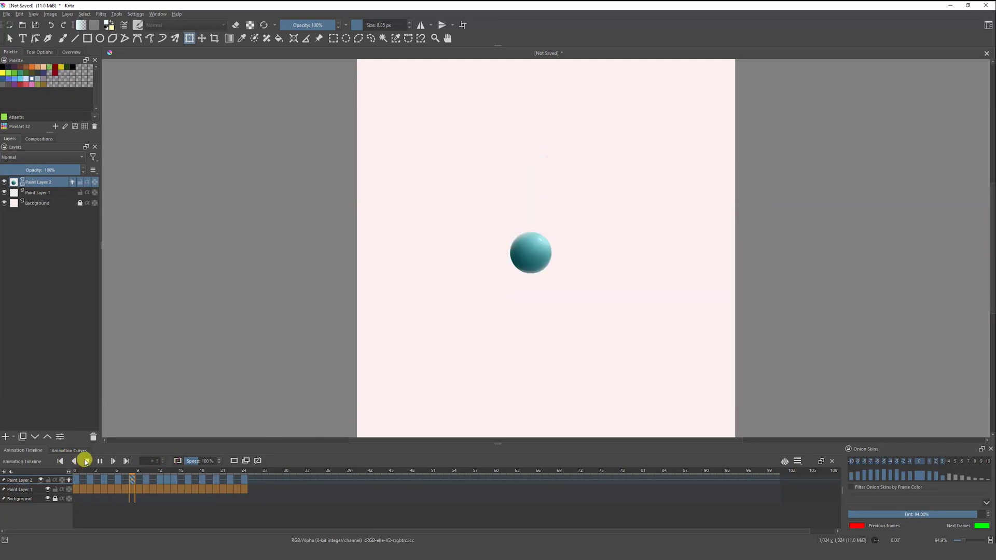
{"action": "left_click", "coordinate": [86, 461]}
{"action": "left_click", "coordinate": [91, 480]}
{"action": "left_click", "coordinate": [105, 480]}
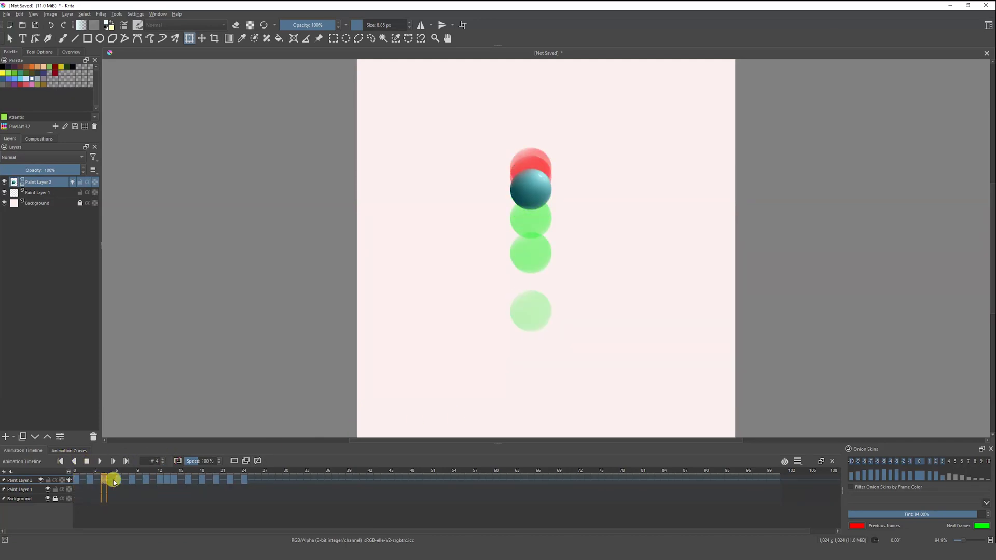
Stretch the ball on frame 12 vertically and narrow both of its sides into an upright oval.
{"action": "left_click", "coordinate": [163, 480]}
{"action": "left_click", "coordinate": [518, 348]}
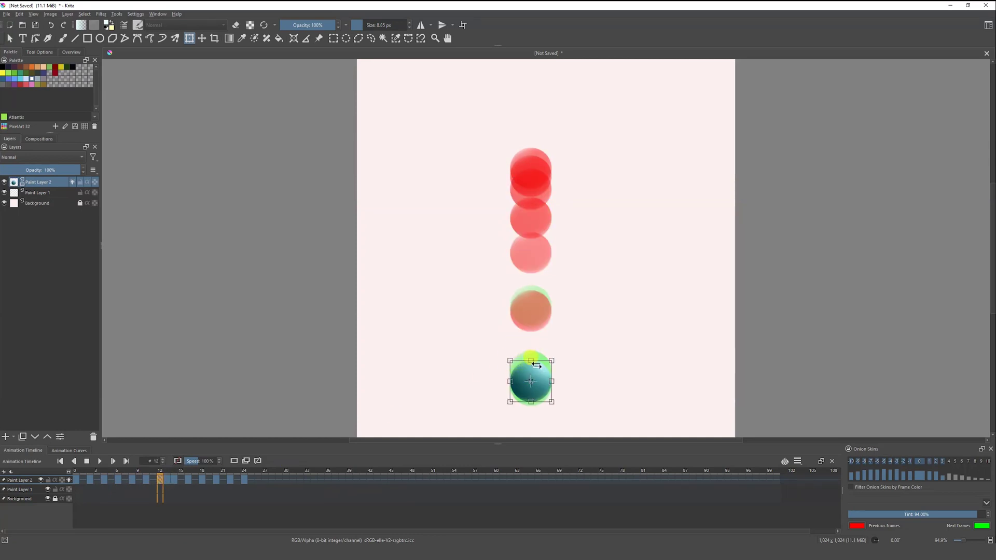
{"action": "left_click_drag", "start_coordinate": [531, 360], "coordinate": [532, 356]}
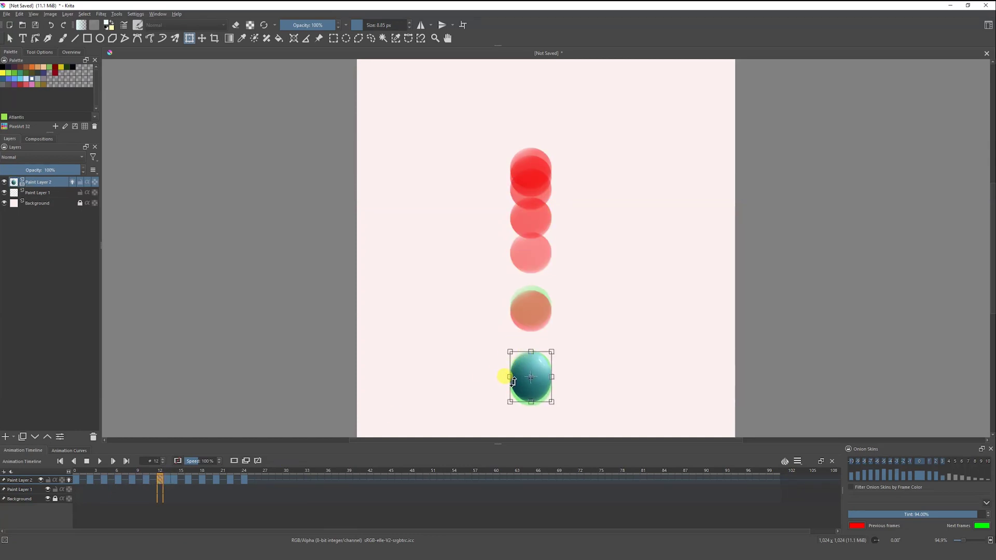
{"action": "left_click_drag", "start_coordinate": [512, 376], "coordinate": [514, 377]}
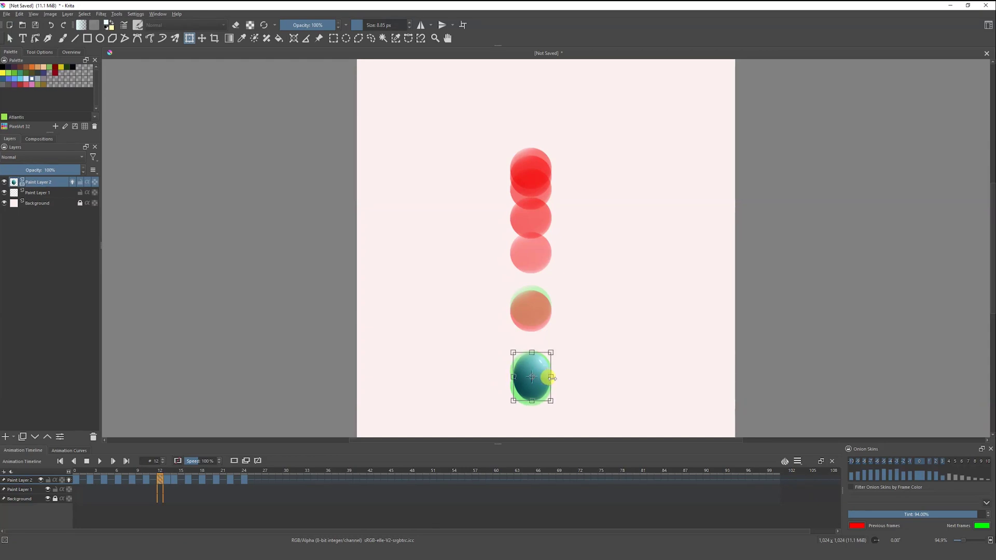
{"action": "left_click_drag", "start_coordinate": [552, 378], "coordinate": [550, 379]}
Squash the ball on frame 13 into a wide oval and stretch the one on frame 14 into an upright oval.
{"action": "left_click", "coordinate": [168, 482]}
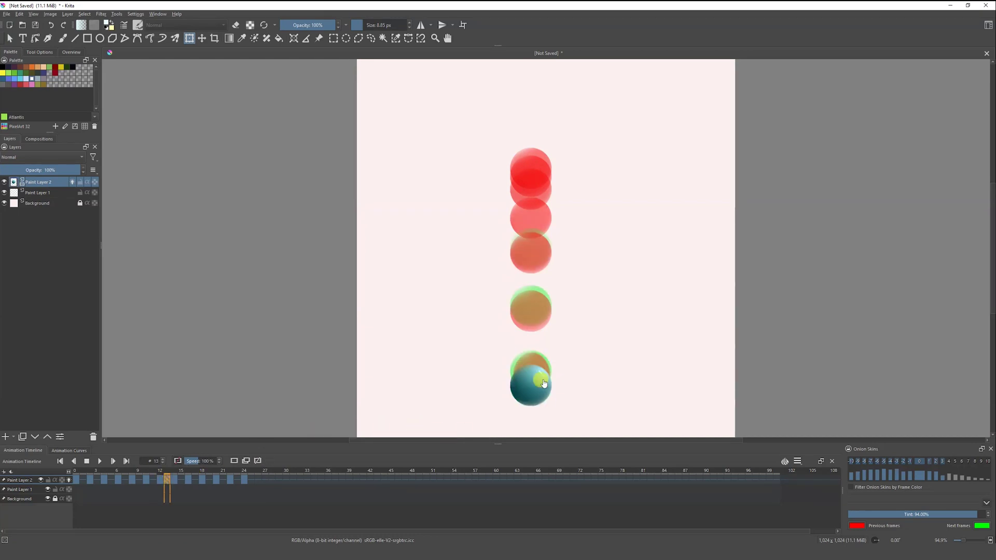
{"action": "left_click_drag", "start_coordinate": [532, 363], "coordinate": [555, 389]}
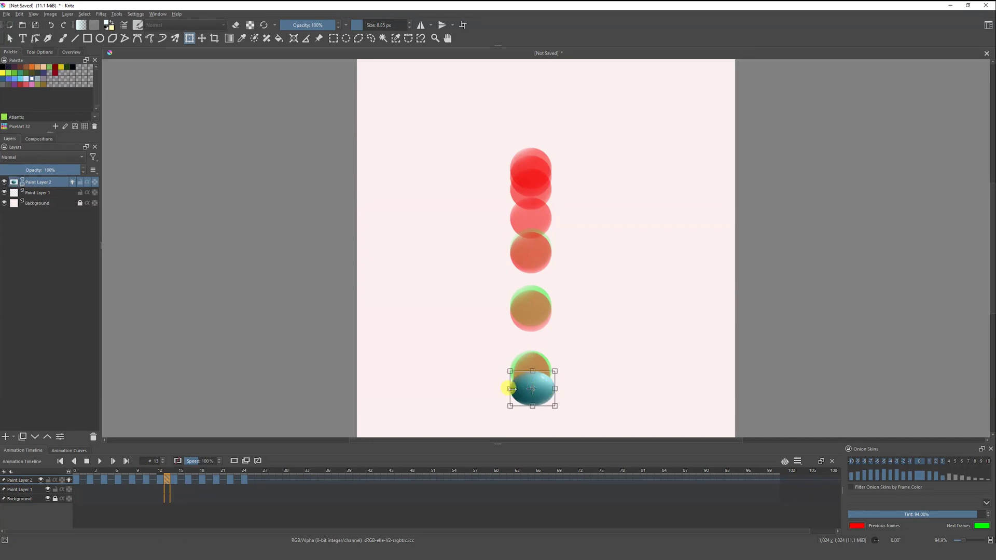
{"action": "left_click_drag", "start_coordinate": [166, 481], "coordinate": [177, 482]}
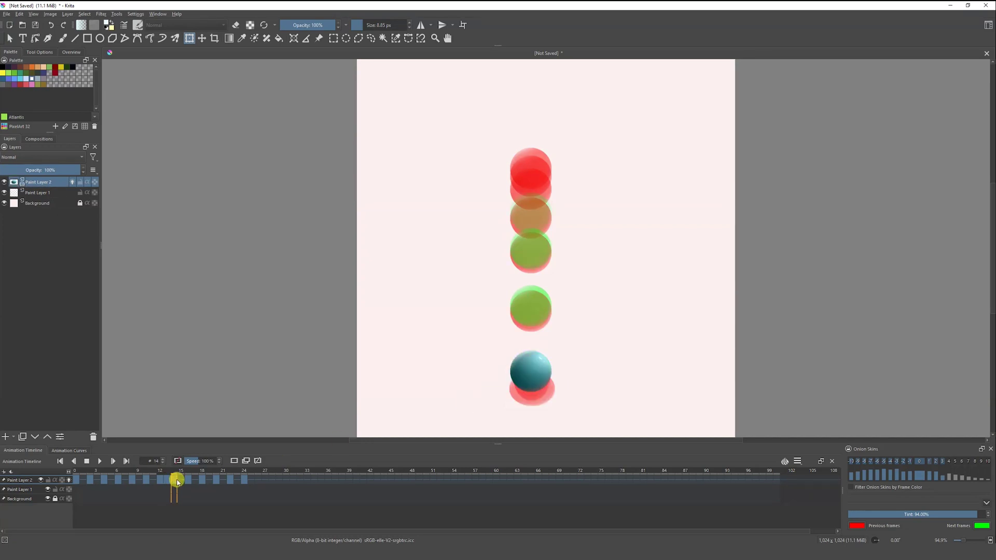
{"action": "left_click", "coordinate": [537, 372]}
{"action": "left_click_drag", "start_coordinate": [531, 352], "coordinate": [531, 343]}
{"action": "left_click_drag", "start_coordinate": [552, 368], "coordinate": [549, 368]}
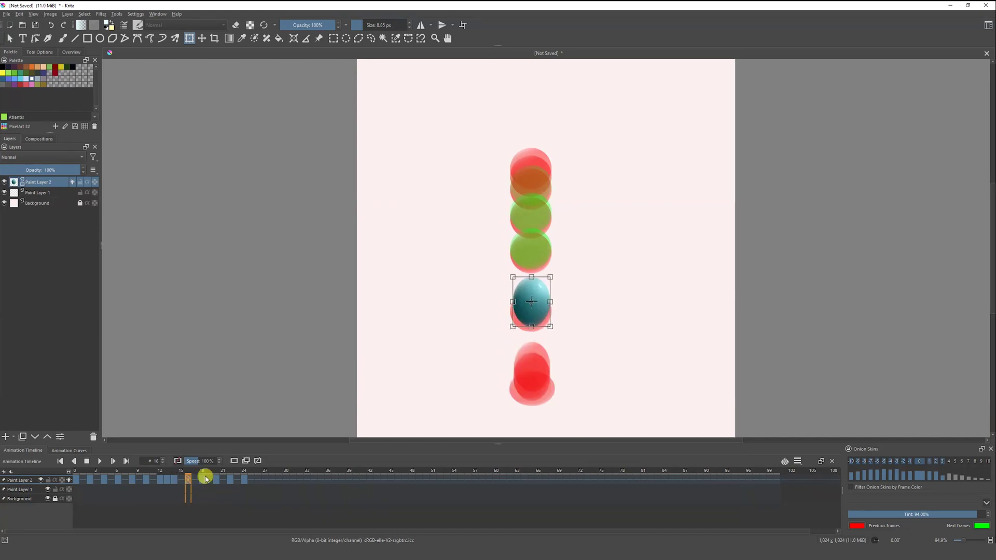
Reshape the ball slightly on rebound frames 18, 20 and 22, and play back the animation.
{"action": "left_click", "coordinate": [202, 480]}
{"action": "left_click", "coordinate": [216, 480]}
{"action": "left_click", "coordinate": [532, 213]}
{"action": "left_click", "coordinate": [230, 480]}
{"action": "left_click", "coordinate": [100, 461]}
{"action": "left_click", "coordinate": [87, 461]}
Stretch the falling ball into an upright oval on frames 10, 8, 6 and 4, lessening the effect toward the start.
{"action": "left_click", "coordinate": [146, 480]}
{"action": "left_click", "coordinate": [531, 329]}
{"action": "left_click_drag", "start_coordinate": [531, 332], "coordinate": [531, 341]}
{"action": "left_click", "coordinate": [131, 480]}
{"action": "left_click", "coordinate": [522, 259]}
{"action": "left_click", "coordinate": [118, 480]}
{"action": "left_click", "coordinate": [519, 233]}
{"action": "left_click", "coordinate": [104, 480]}
{"action": "left_click", "coordinate": [531, 206]}
Select the frame range 0 to 24 in the timeline and play back the squash-and-stretch animation.
{"action": "mouse_move", "coordinate": [244, 490]}
{"action": "left_mouse_down"}
{"action": "mouse_move", "coordinate": [177, 491]}
{"action": "mouse_move", "coordinate": [193, 478]}
{"action": "mouse_move", "coordinate": [63, 483]}
{"action": "left_mouse_up"}
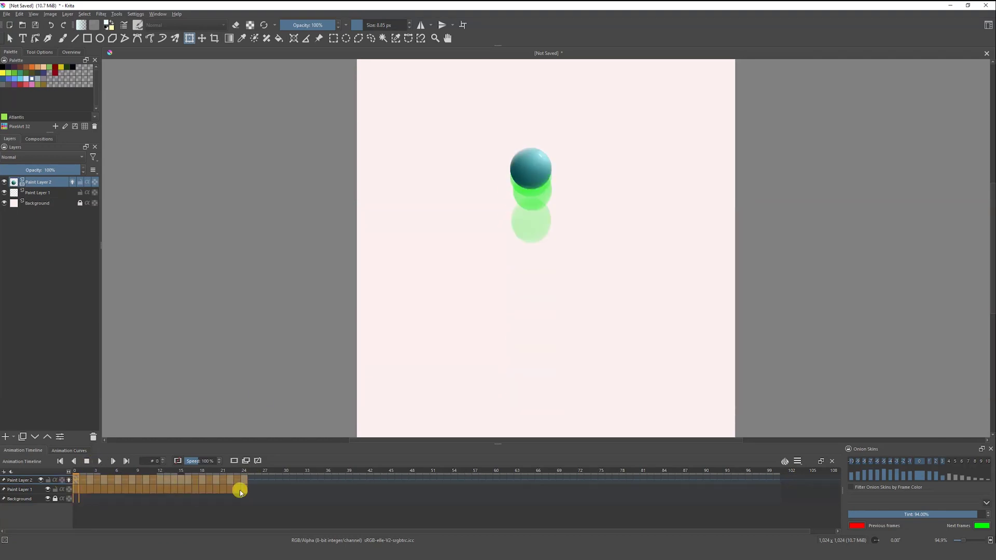
{"action": "left_click", "coordinate": [257, 511]}
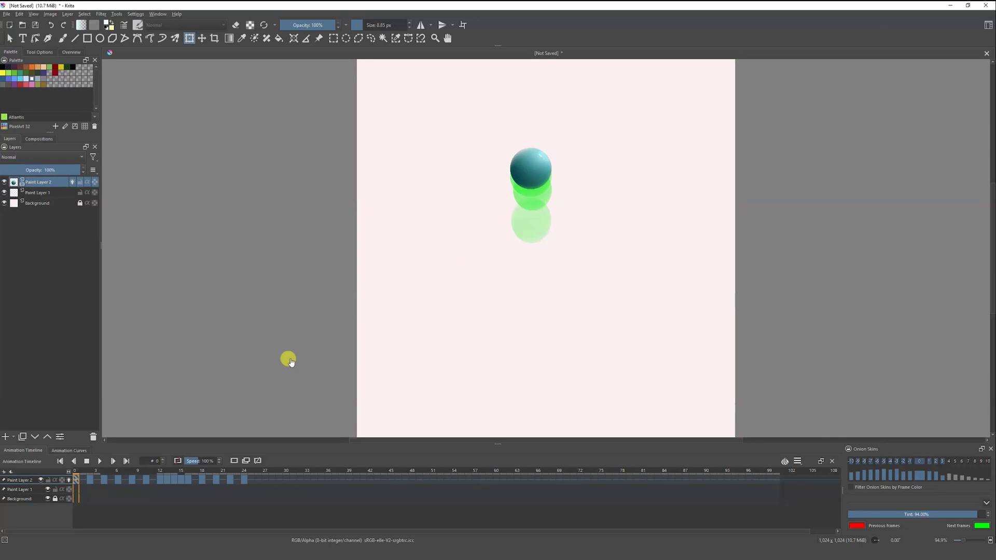
{"action": "left_click", "coordinate": [245, 488]}
{"action": "left_click_drag", "start_coordinate": [245, 489], "coordinate": [72, 489]}
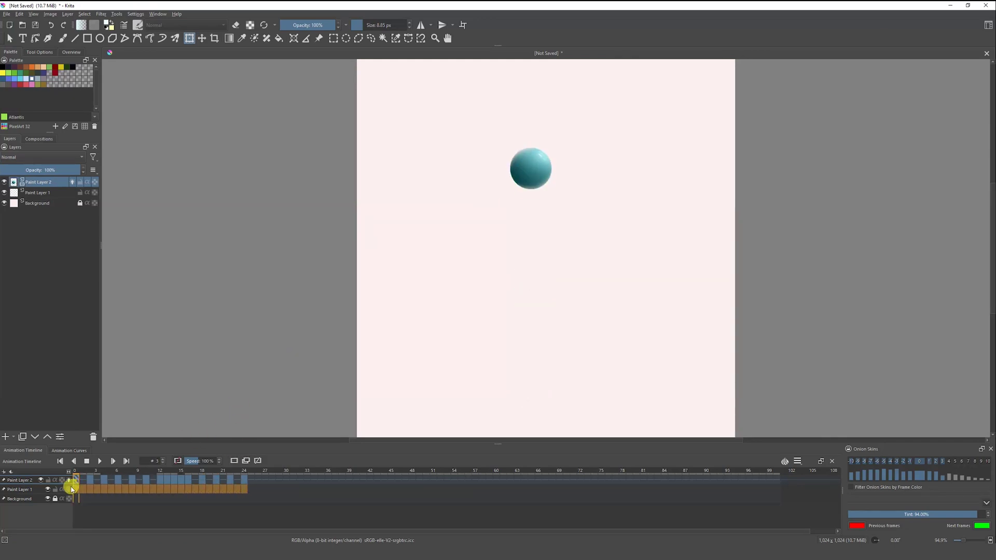
{"action": "left_click", "coordinate": [96, 462]}
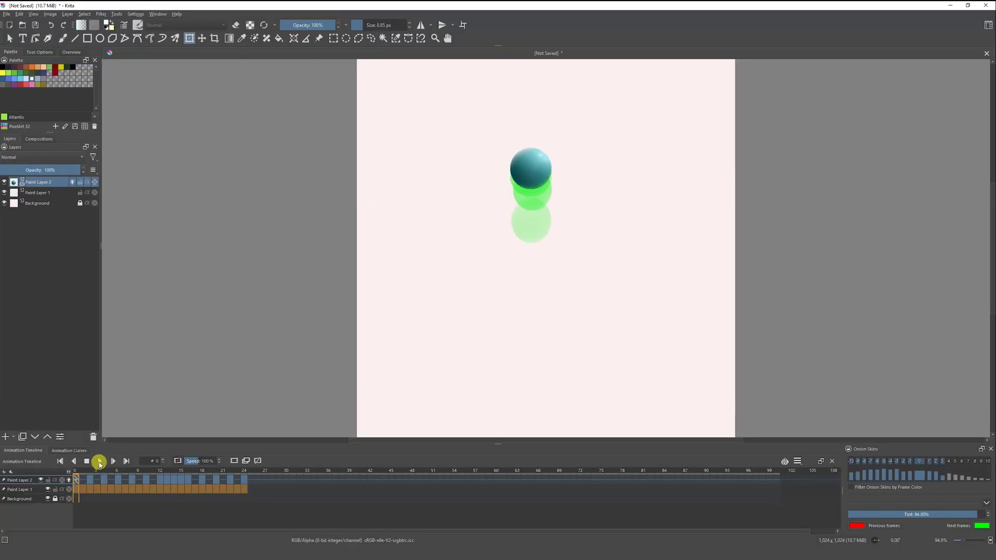
{"action": "left_click", "coordinate": [99, 462]}
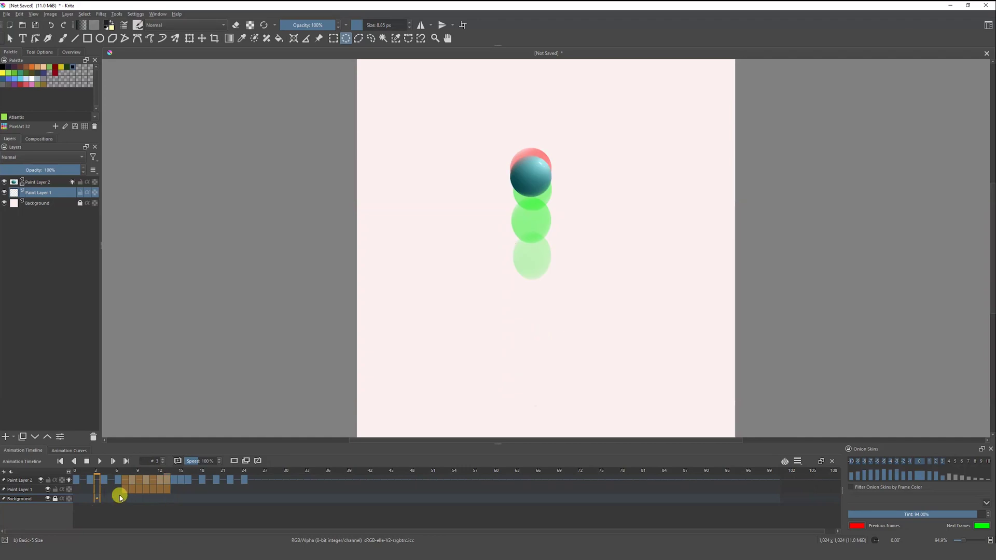
Add a paint layer below the ball's layer and paint a flat black elliptical shadow under the ball on frame 13.
{"action": "left_click", "coordinate": [139, 499]}
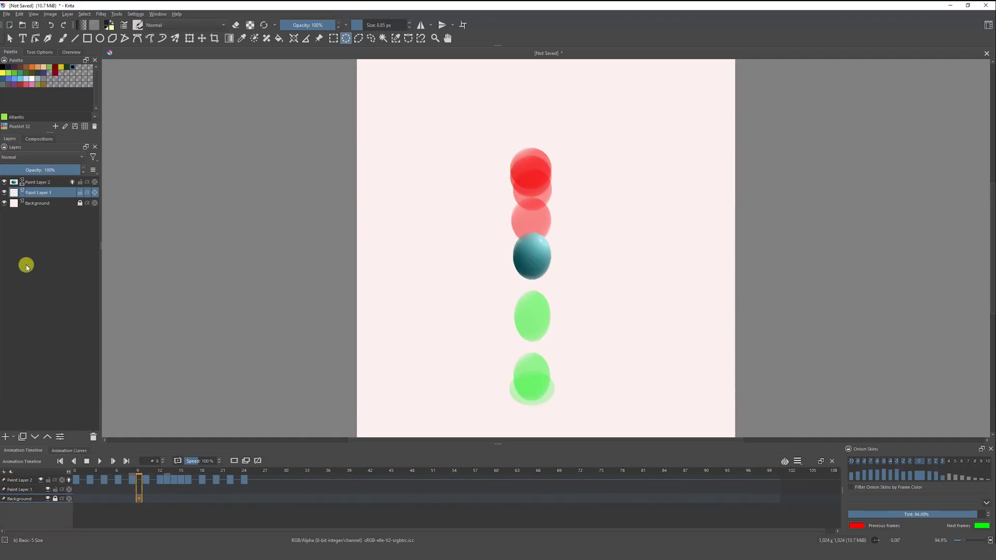
{"action": "left_click", "coordinate": [5, 437]}
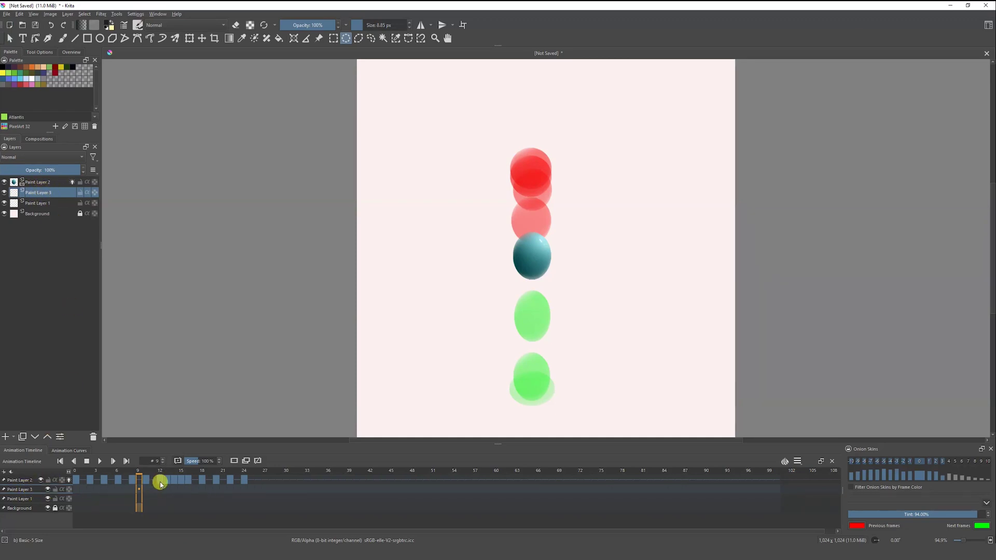
{"action": "left_click_drag", "start_coordinate": [155, 491], "coordinate": [169, 488]}
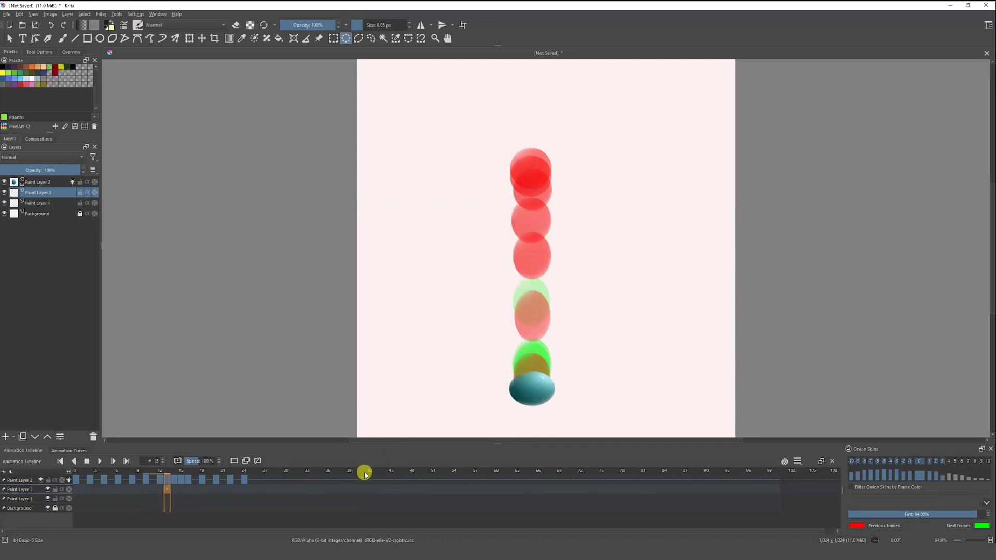
{"action": "left_click_drag", "start_coordinate": [549, 403], "coordinate": [510, 410]}
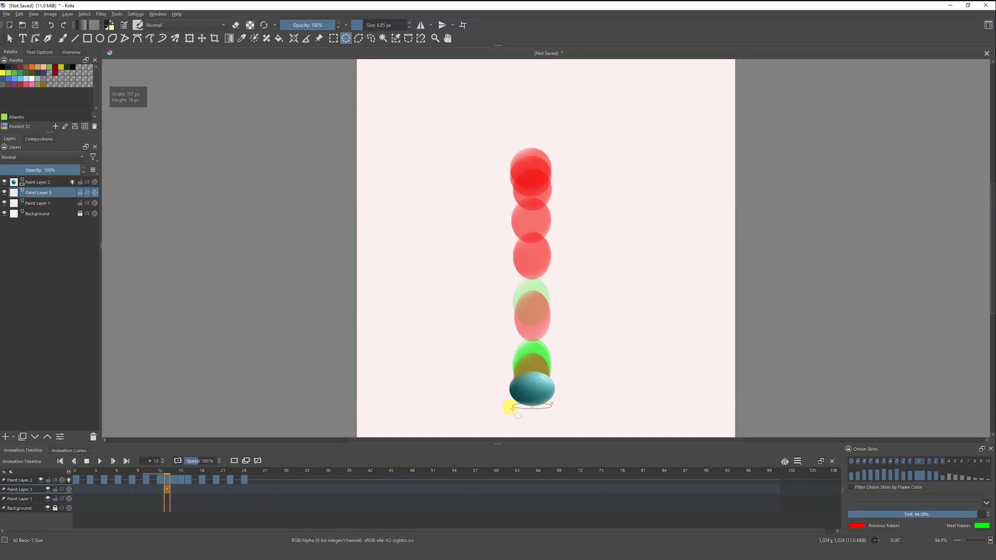
{"action": "left_click", "coordinate": [62, 38]}
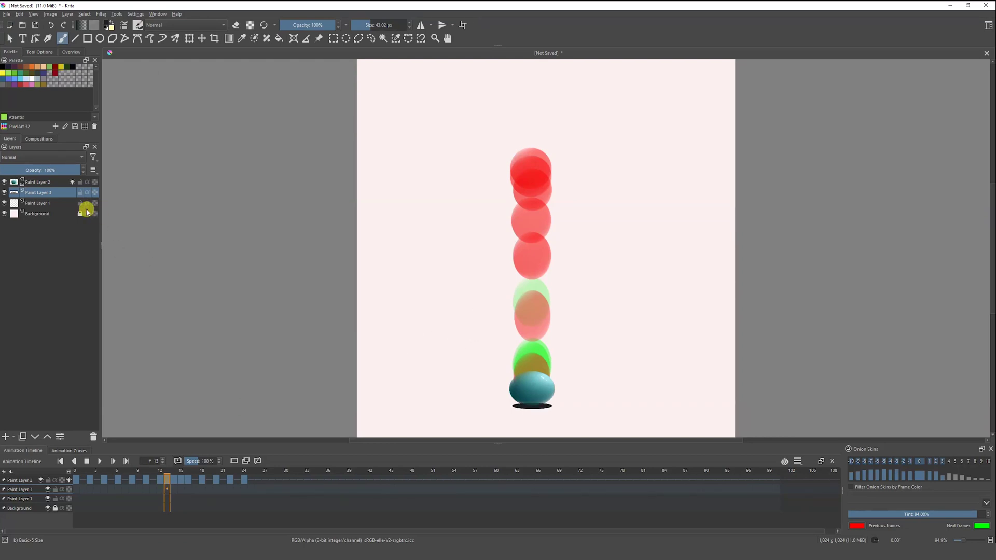
Lower the shadow layer's opacity to 57%, keeping the ball's layer at 100%.
{"action": "left_click_drag", "start_coordinate": [66, 170], "coordinate": [59, 171]}
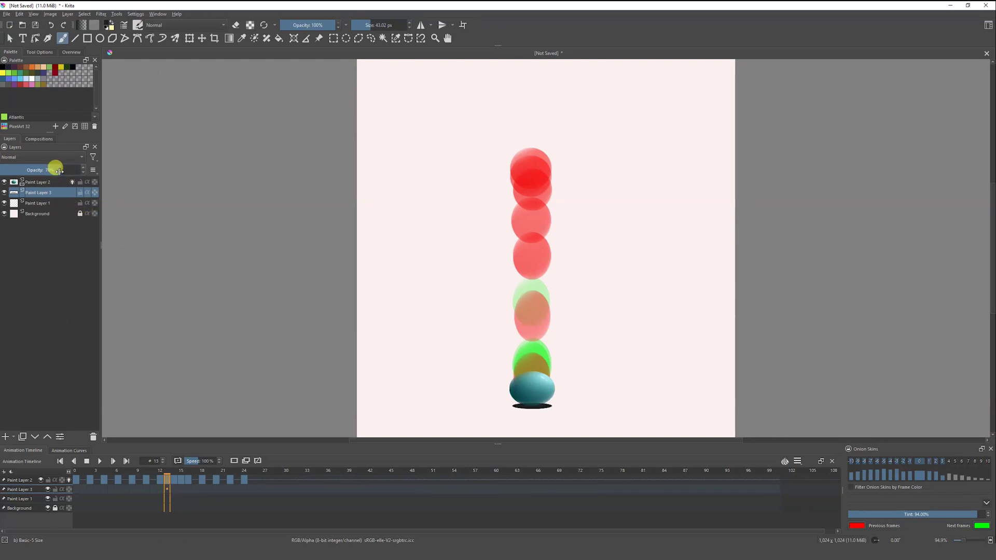
{"action": "left_click", "coordinate": [57, 182]}
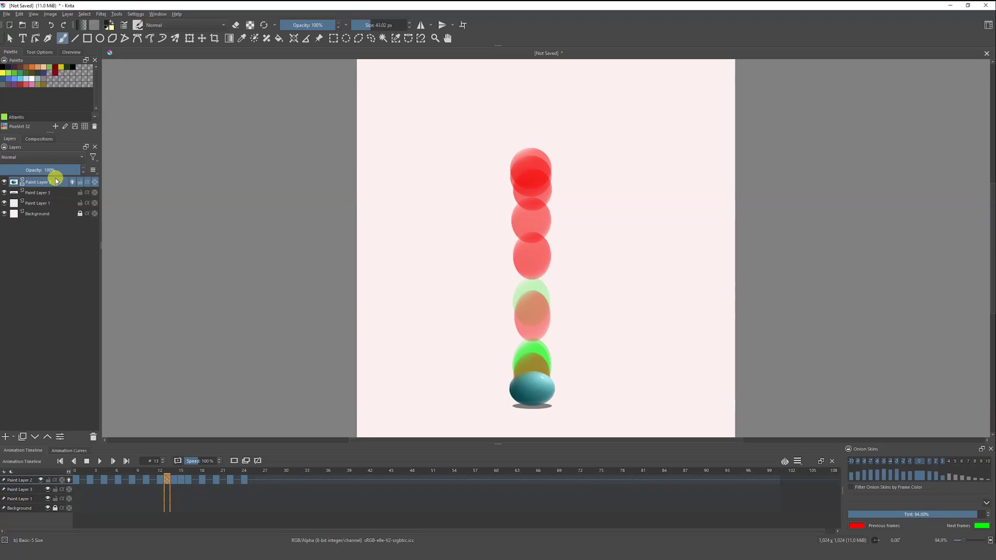
{"action": "mouse_move", "coordinate": [68, 170]}
{"action": "left_mouse_down"}
{"action": "mouse_move", "coordinate": [58, 172]}
{"action": "mouse_move", "coordinate": [73, 184]}
{"action": "left_mouse_up"}
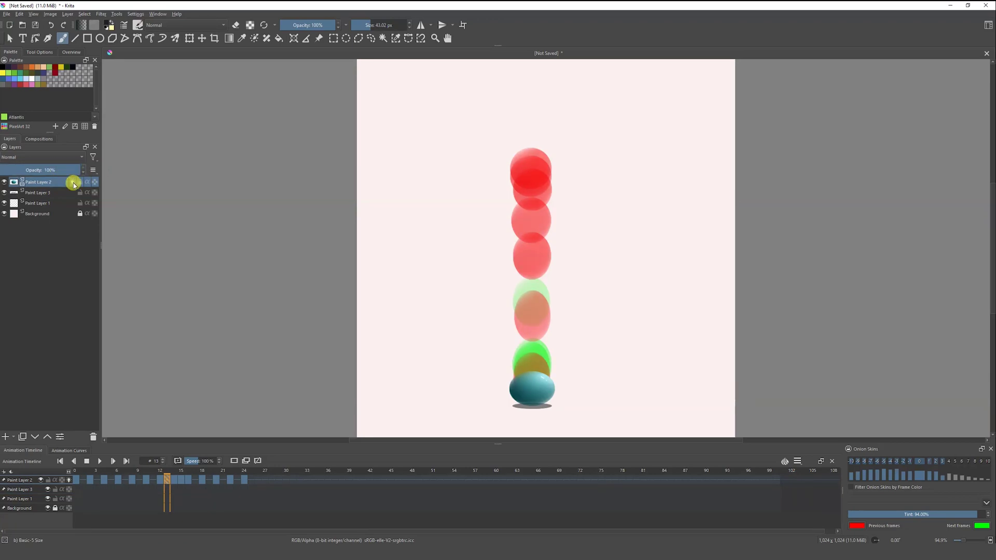
{"action": "left_click", "coordinate": [49, 195]}
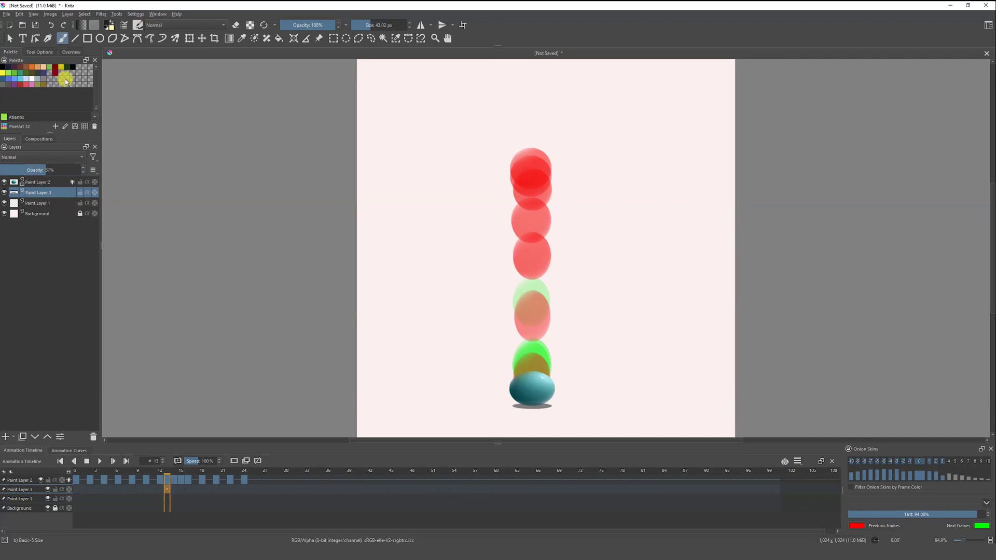
Narrow both sides of the shadow slightly on frame 14 with the Transform tool.
{"action": "left_click", "coordinate": [10, 39]}
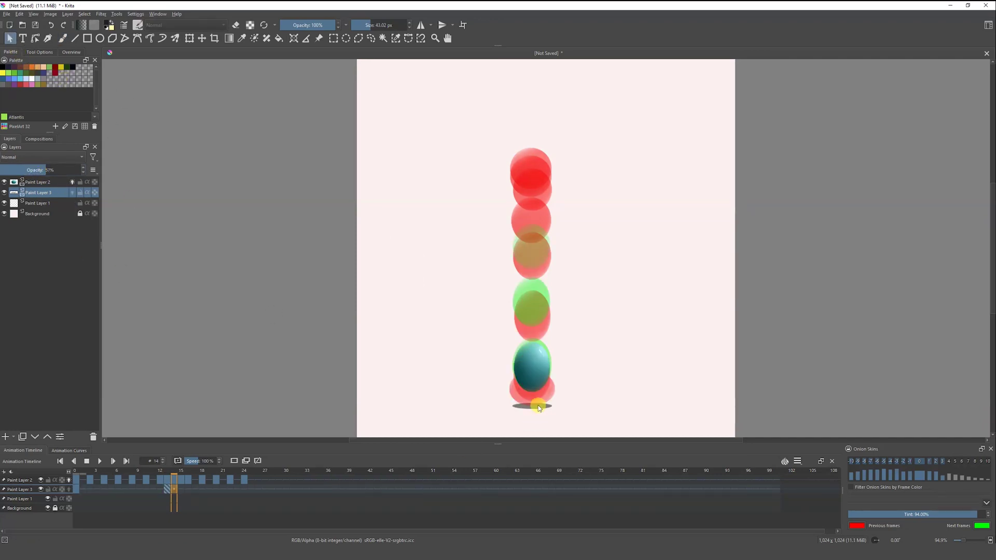
{"action": "left_click", "coordinate": [538, 409]}
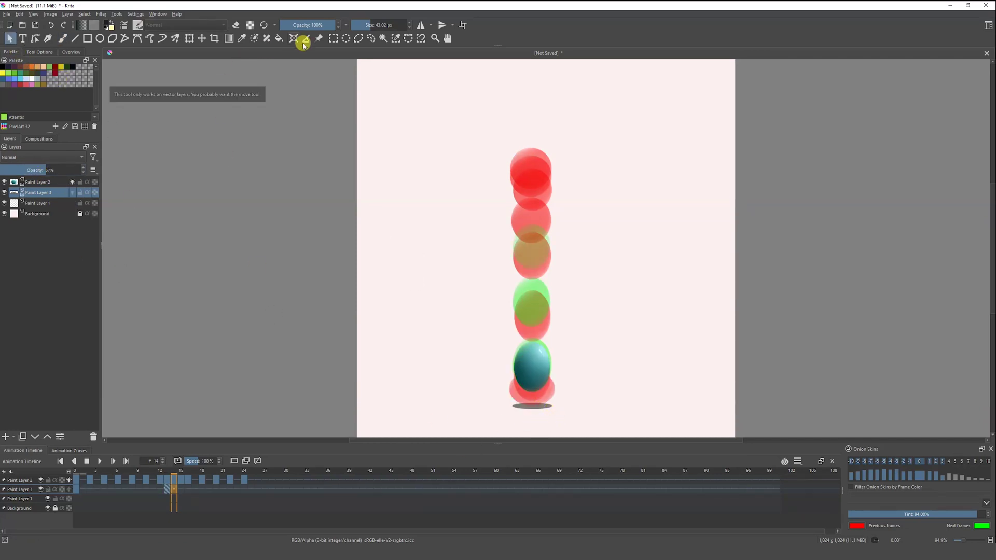
{"action": "left_click", "coordinate": [189, 38]}
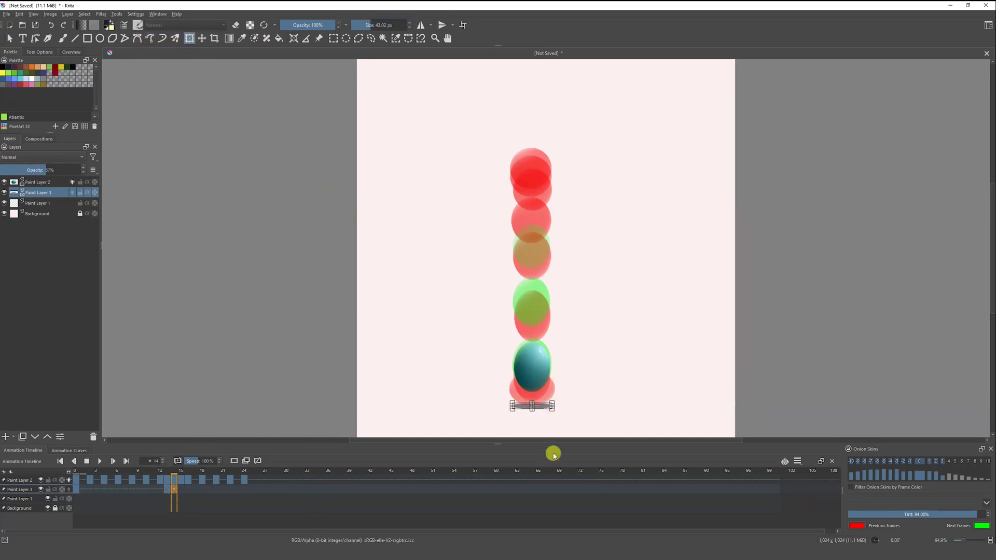
{"action": "scroll", "coordinate": [529, 372], "scroll_direction": "up", "scroll_amount": 3}
{"action": "scroll", "coordinate": [529, 372], "scroll_direction": "down", "scroll_amount": 3}
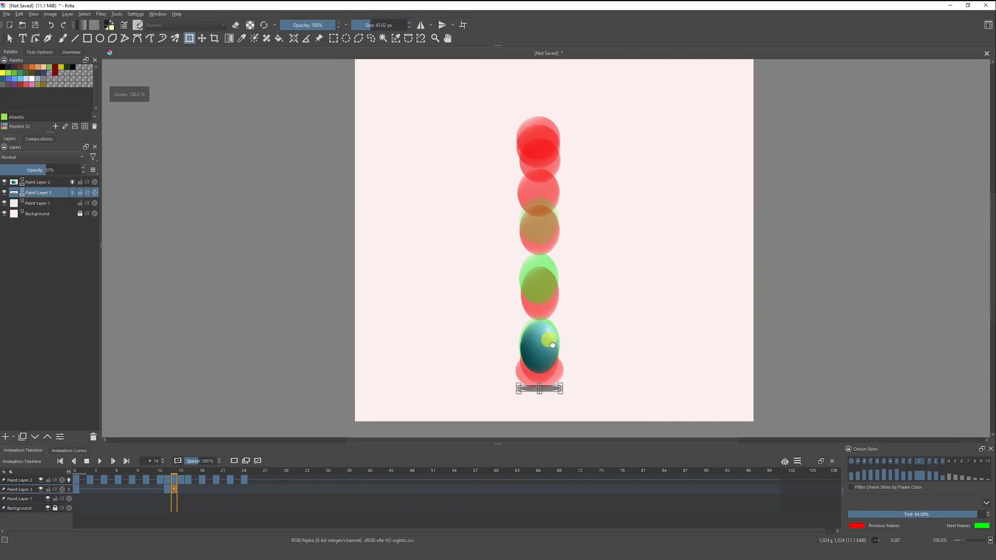
{"action": "scroll", "coordinate": [545, 378], "scroll_direction": "up", "scroll_amount": 4}
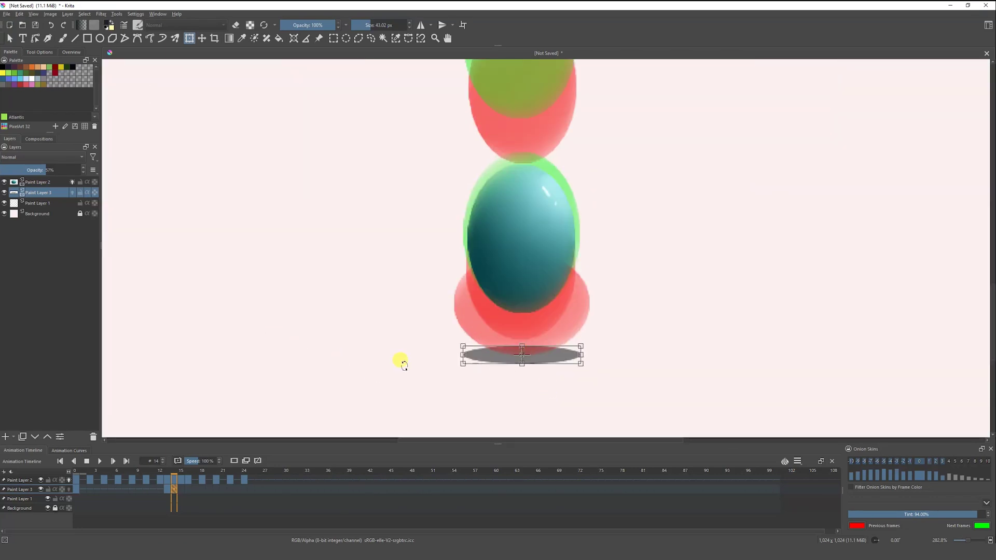
{"action": "left_click_drag", "start_coordinate": [581, 355], "coordinate": [579, 355]}
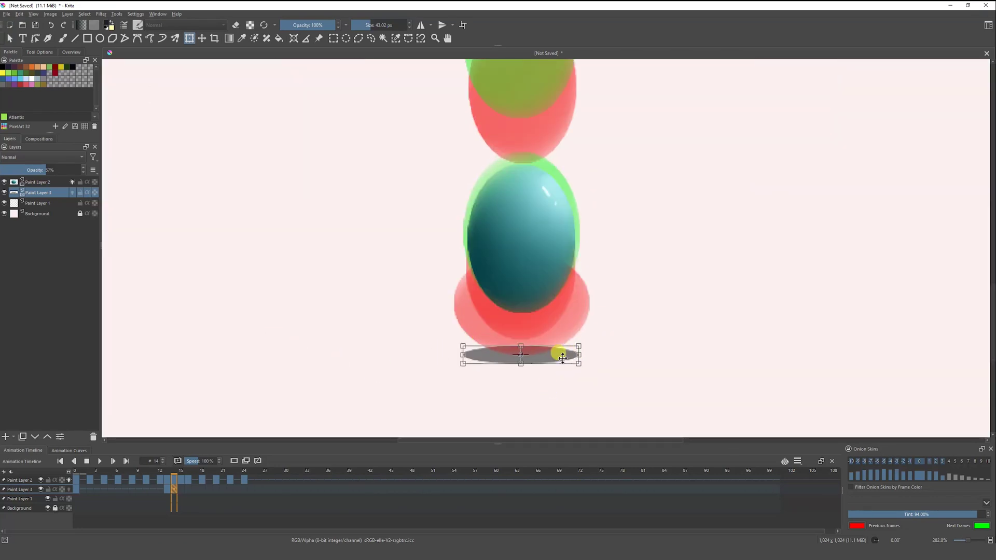
{"action": "left_click_drag", "start_coordinate": [465, 356], "coordinate": [468, 355]}
Narrow both sides of the shadow further on frame 16 and continue with frame 18.
{"action": "left_click", "coordinate": [181, 490]}
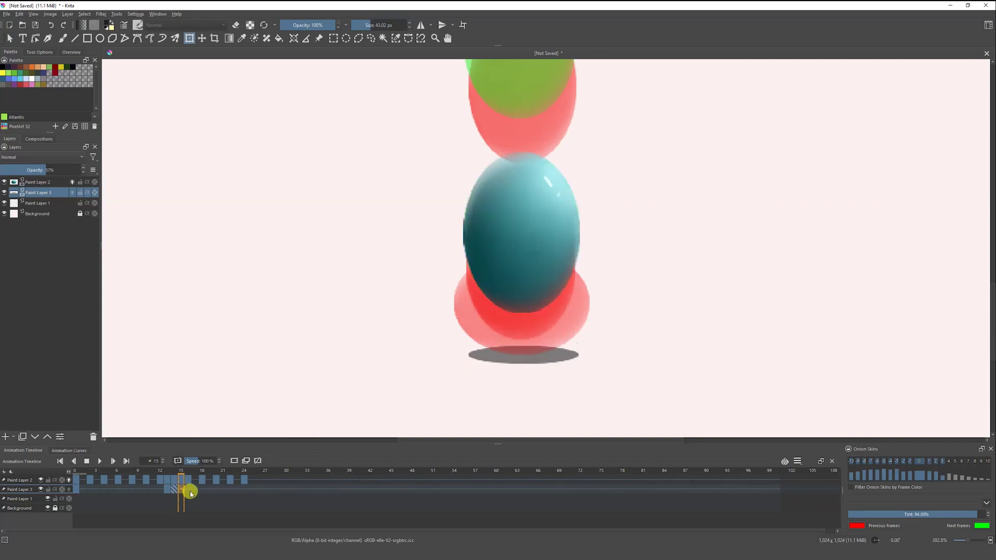
{"action": "left_click", "coordinate": [188, 489]}
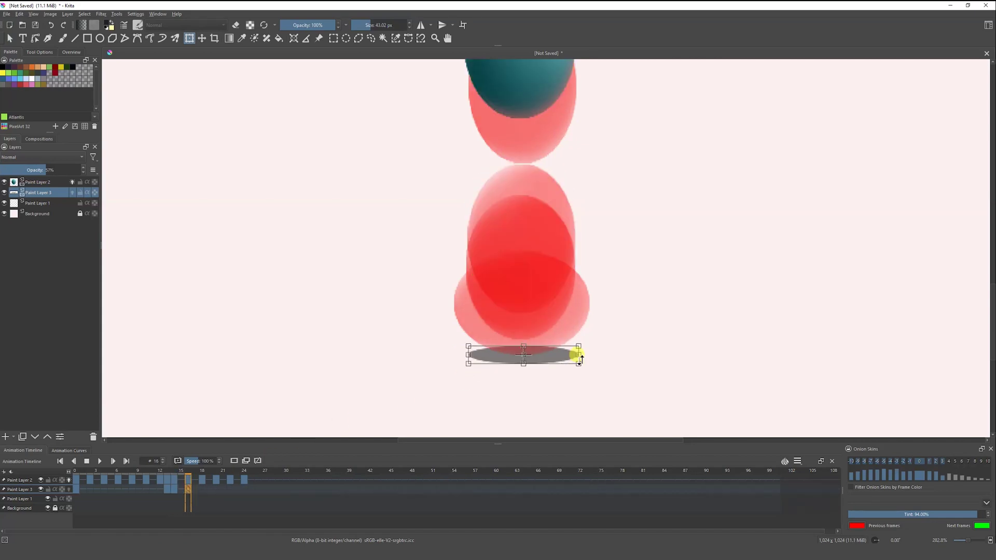
{"action": "left_click_drag", "start_coordinate": [575, 355], "coordinate": [573, 356]}
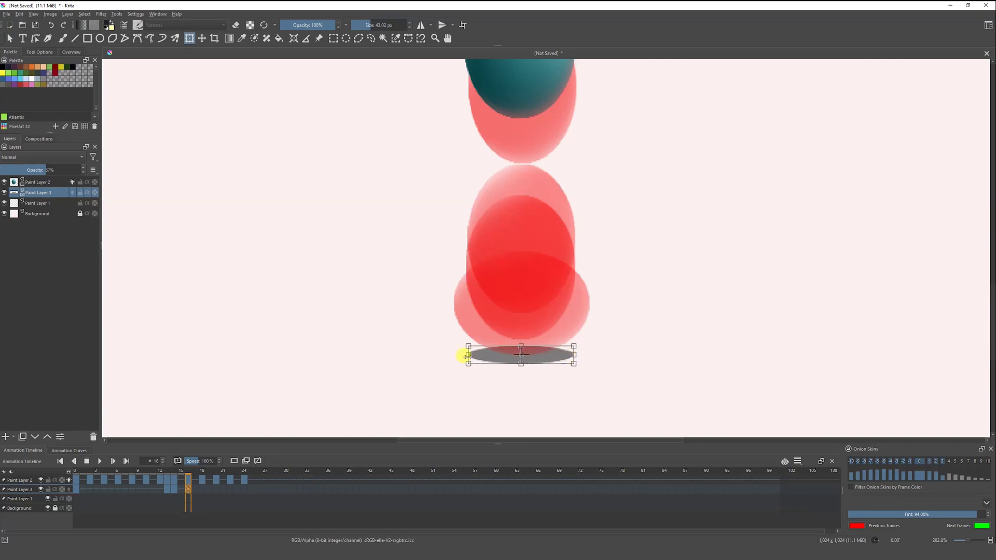
{"action": "left_click_drag", "start_coordinate": [477, 358], "coordinate": [474, 356]}
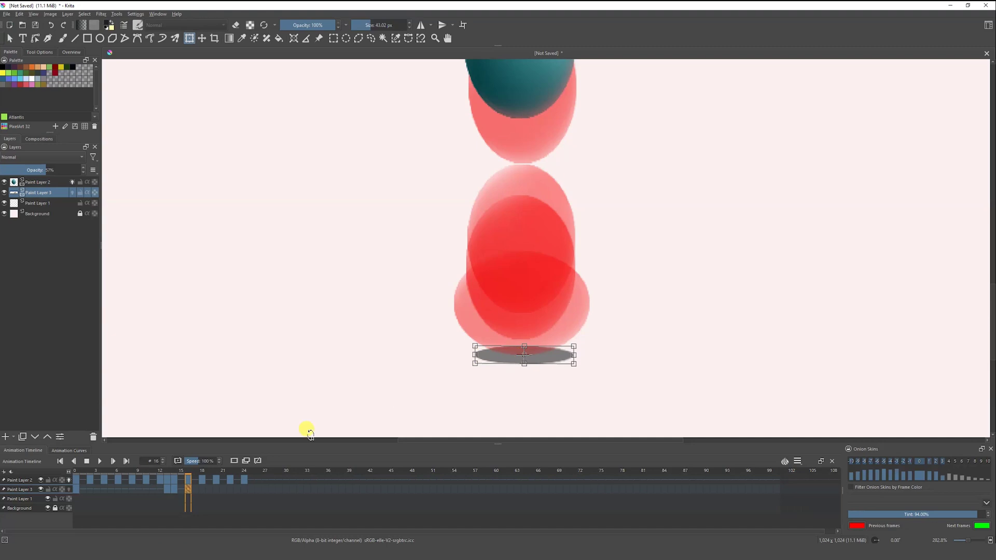
{"action": "left_click", "coordinate": [202, 491]}
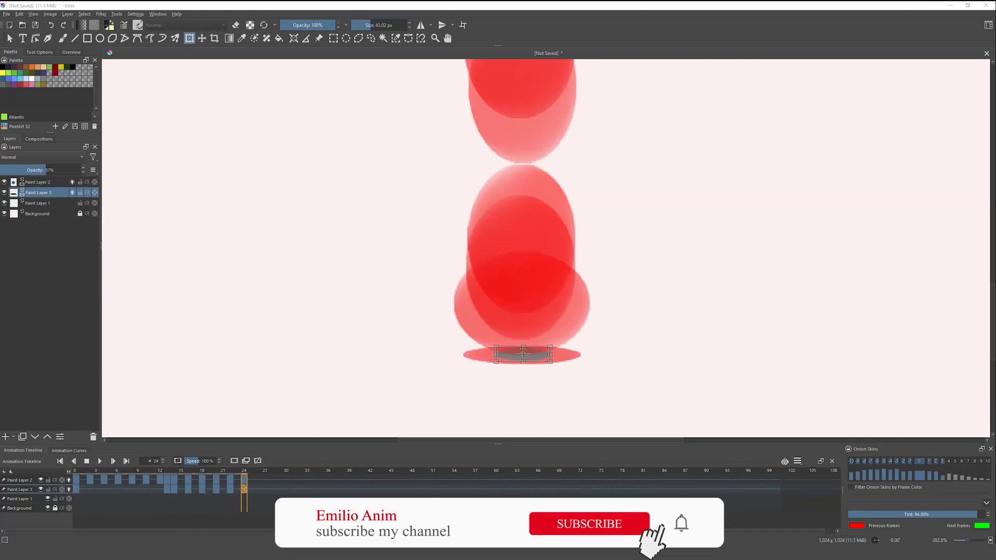
Copy the shadow keyframes of the rebound, including frames 24, 18 and 16, onto the falling frames up to frame 12.
{"action": "left_click", "coordinate": [240, 496]}
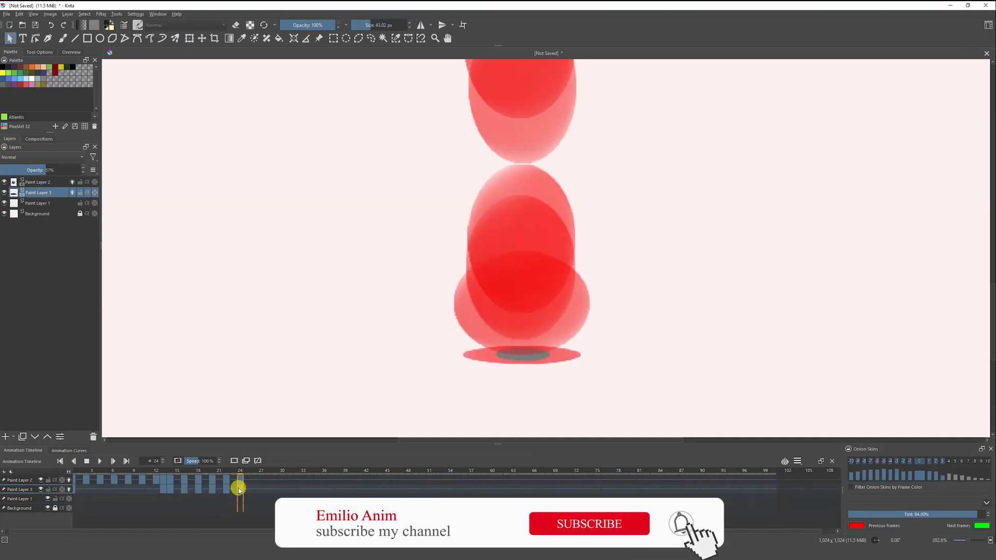
{"action": "right_click", "coordinate": [244, 485]}
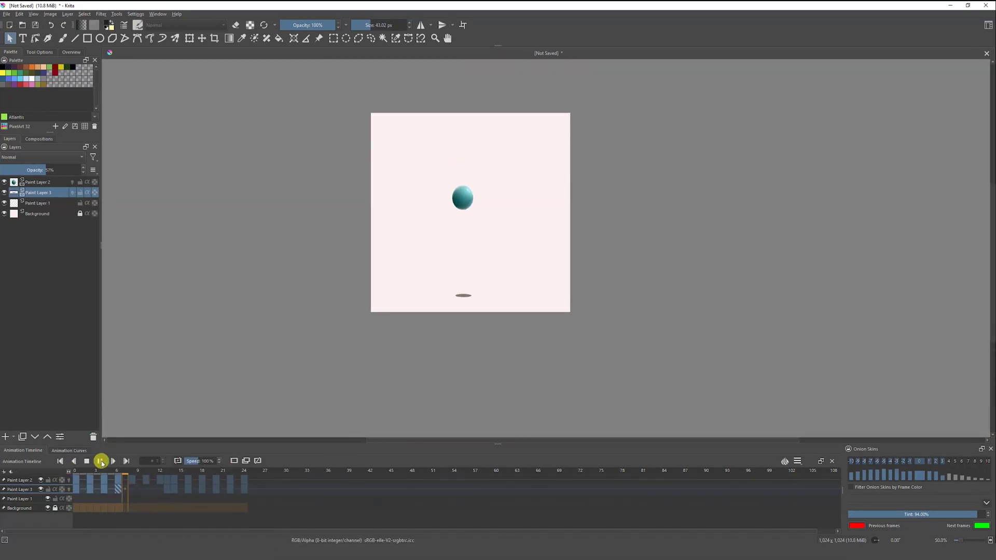
{"action": "left_click", "coordinate": [101, 461]}
{"action": "left_click", "coordinate": [201, 488]}
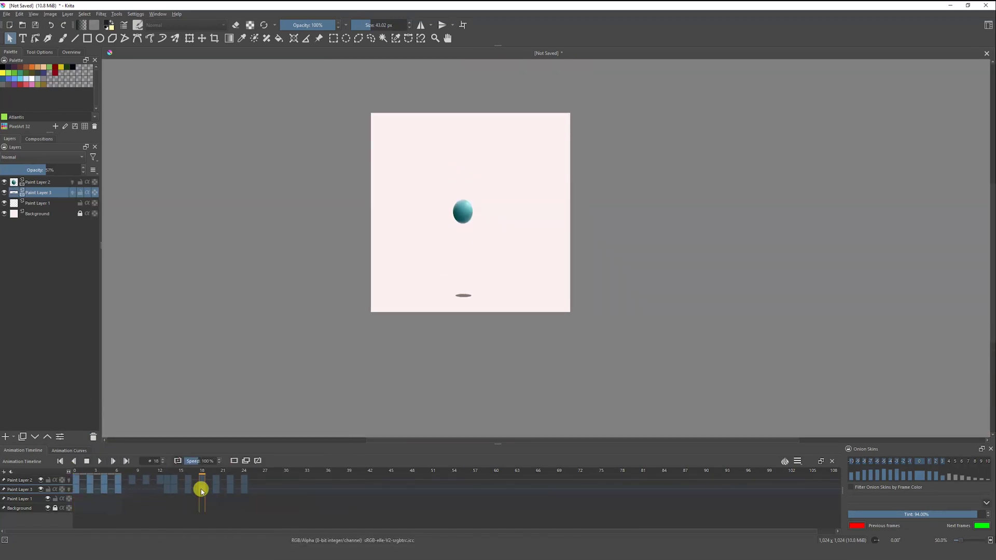
{"action": "right_click", "coordinate": [133, 489]}
{"action": "right_click", "coordinate": [187, 490]}
{"action": "left_click", "coordinate": [204, 419]}
{"action": "right_click", "coordinate": [160, 490]}
{"action": "left_click", "coordinate": [178, 429]}
Scrub through the impact and rebound frames, select the range 0 to 24 and play back the finished animation with its shadow.
{"action": "left_click", "coordinate": [100, 461]}
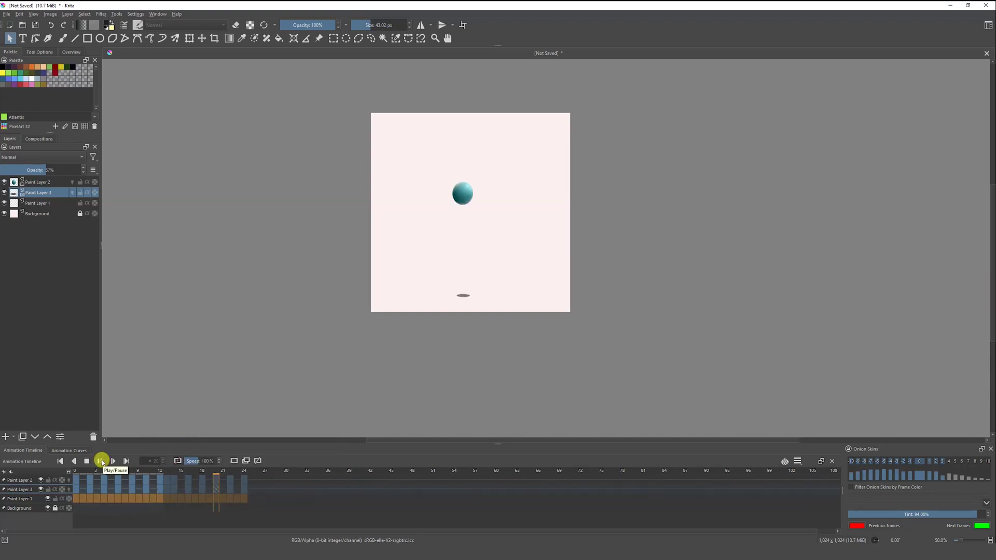
{"action": "left_click", "coordinate": [167, 473]}
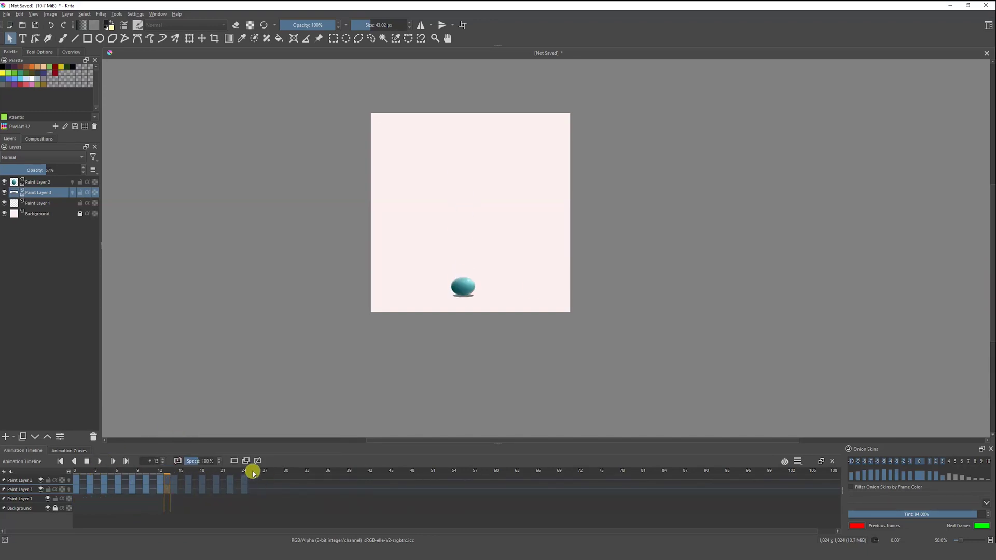
{"action": "left_click_drag", "start_coordinate": [248, 474], "coordinate": [160, 473]}
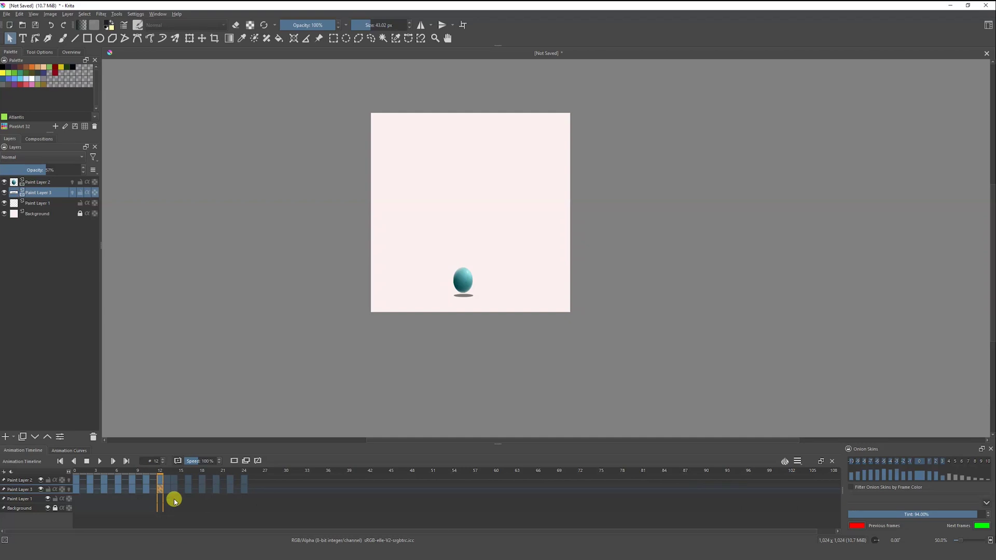
{"action": "left_click_drag", "start_coordinate": [248, 501], "coordinate": [72, 499]}
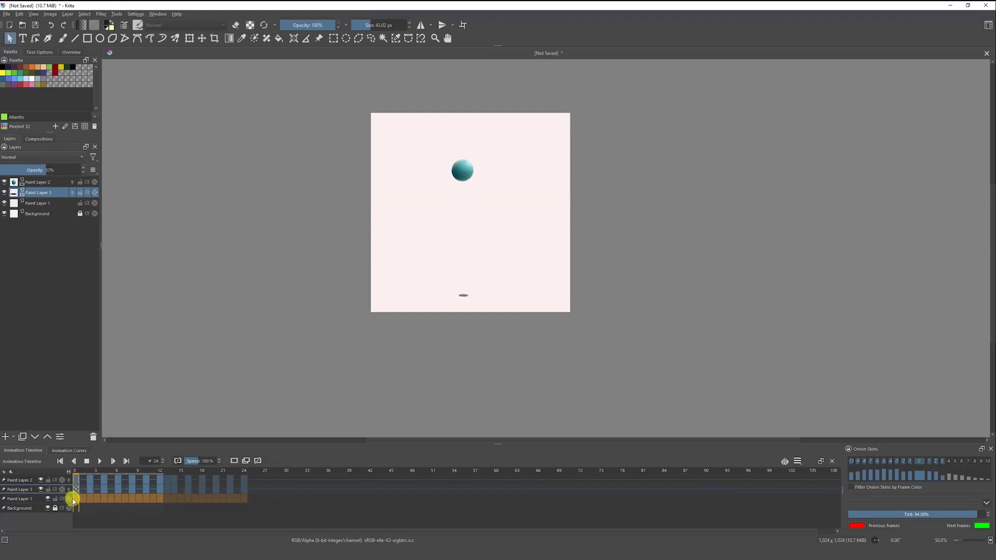
{"action": "left_click", "coordinate": [93, 463]}
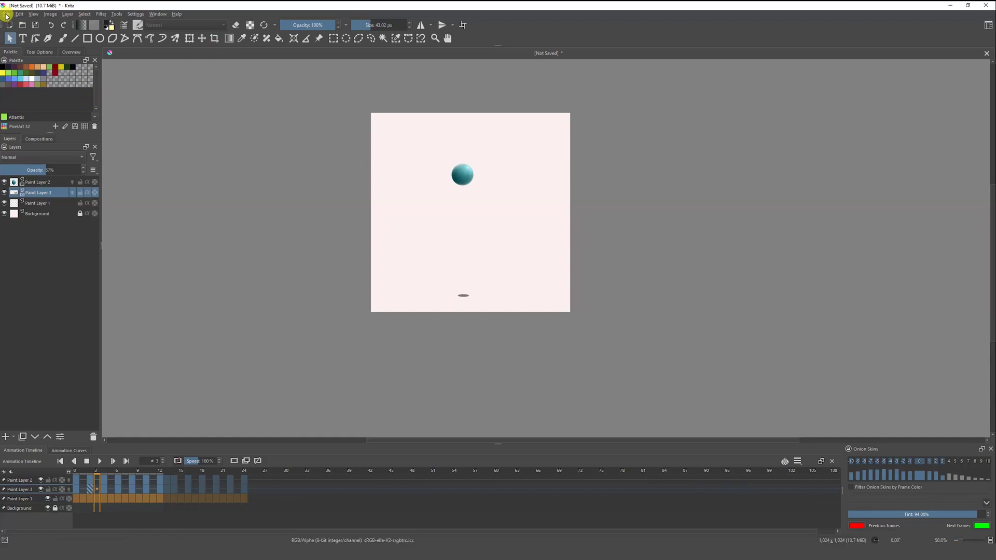
Open the animation rendering settings for the video export and check the linked FFmpeg executable path.
{"action": "left_click", "coordinate": [5, 14]}
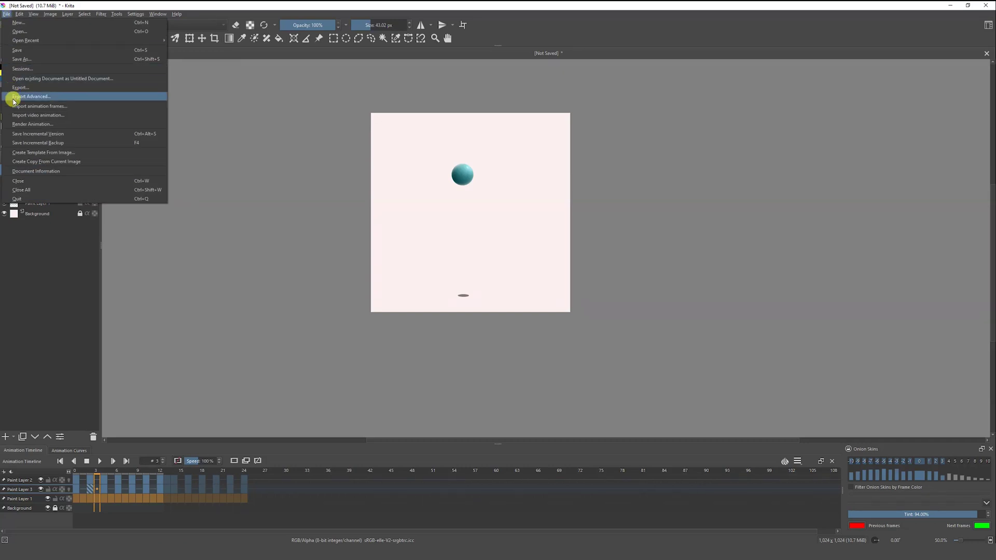
{"action": "left_click", "coordinate": [34, 127]}
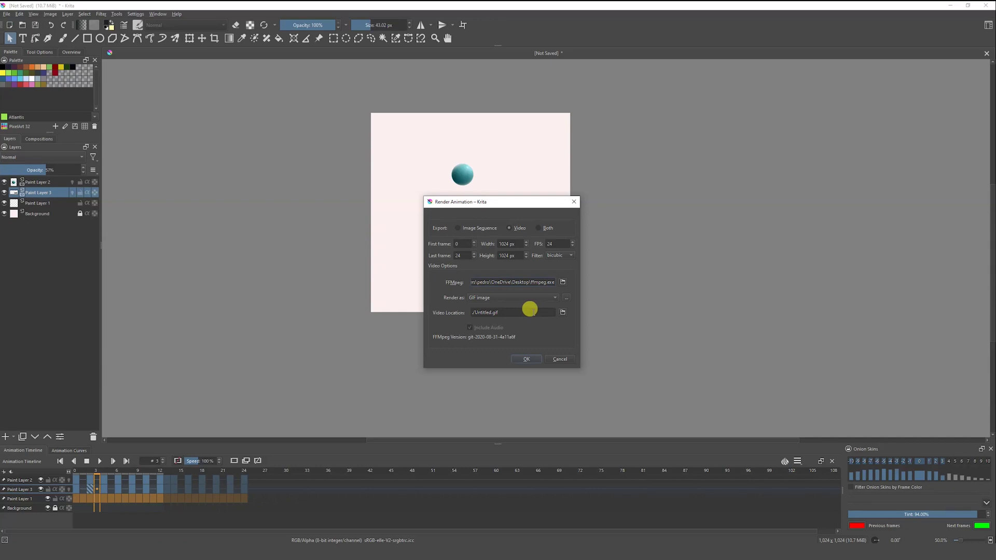
{"action": "left_click_drag", "start_coordinate": [527, 277], "coordinate": [559, 280]}
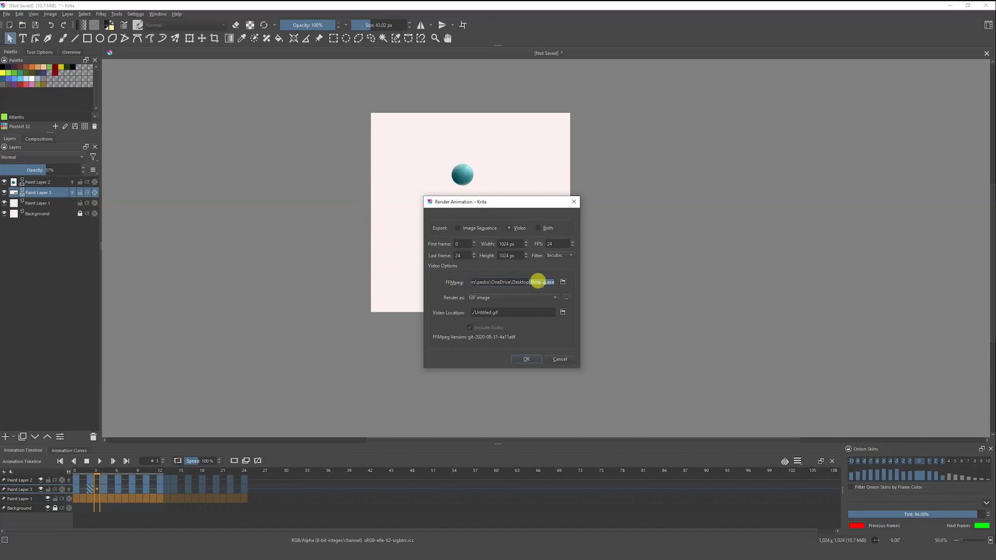
{"action": "left_click_drag", "start_coordinate": [554, 282], "coordinate": [528, 278]}
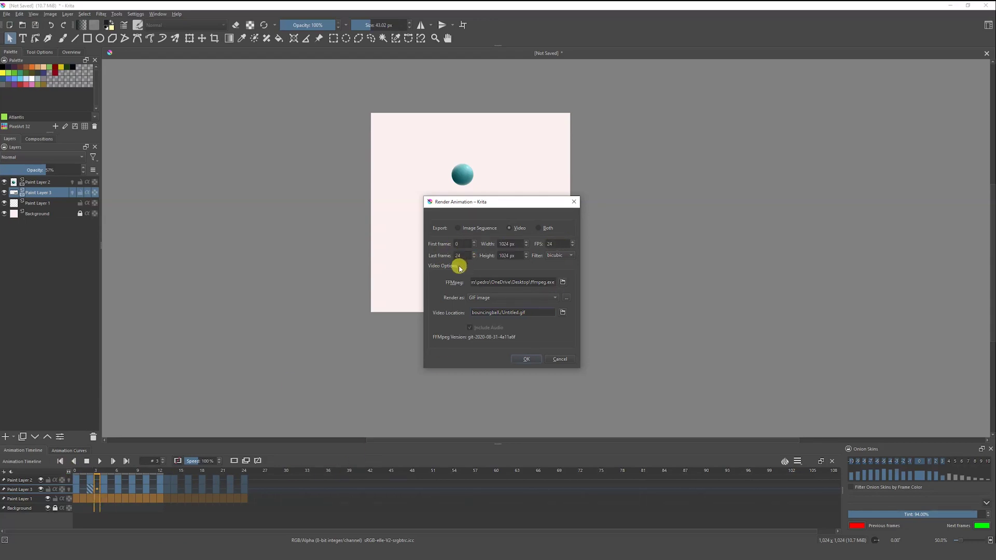
Clear the existing video location and choose GIF image as the render format.
{"action": "double_click", "coordinate": [554, 243]}
{"action": "key", "text": "ctrl+a"}
{"action": "key", "text": "BackSpace"}
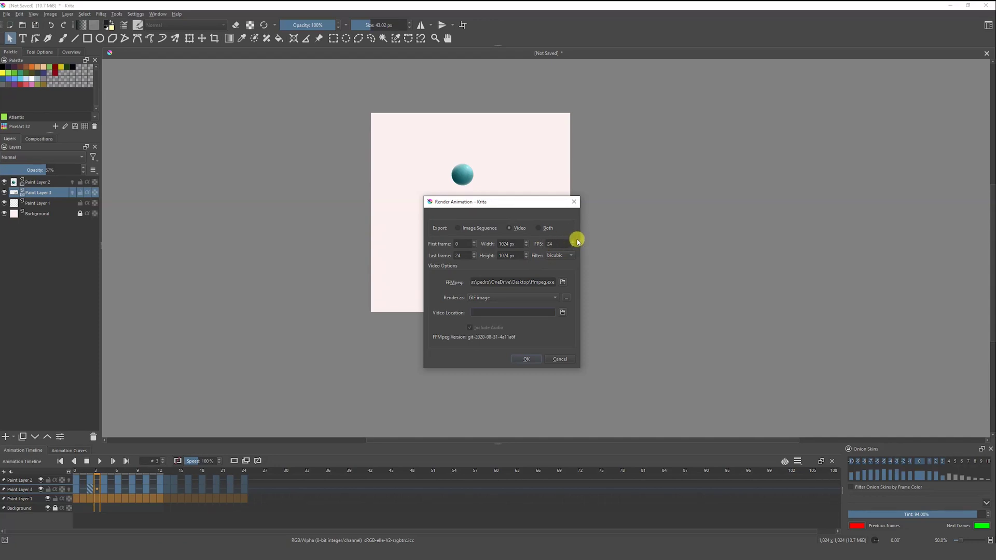
{"action": "left_click", "coordinate": [488, 299]}
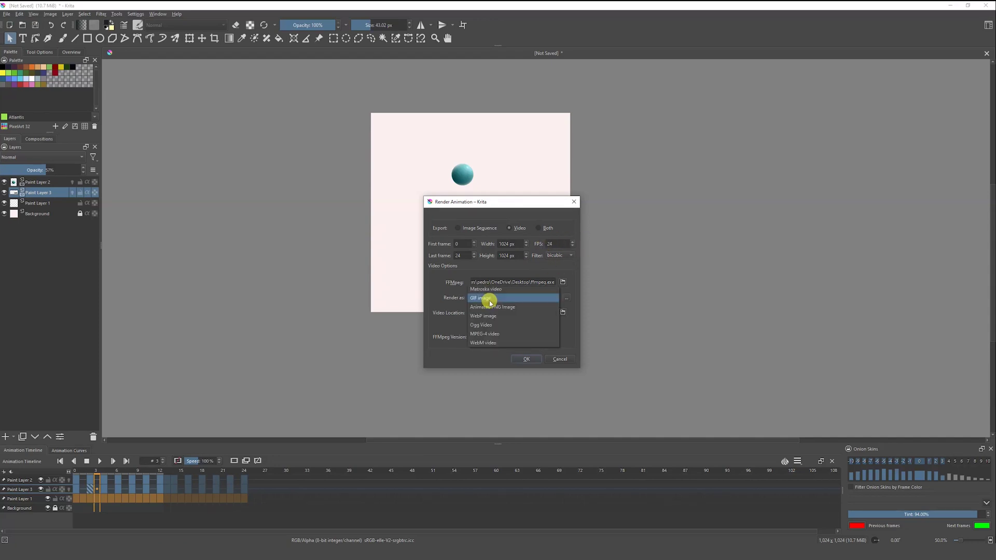
{"action": "left_click", "coordinate": [490, 302]}
{"action": "left_click", "coordinate": [519, 301]}
{"action": "left_click", "coordinate": [521, 299]}
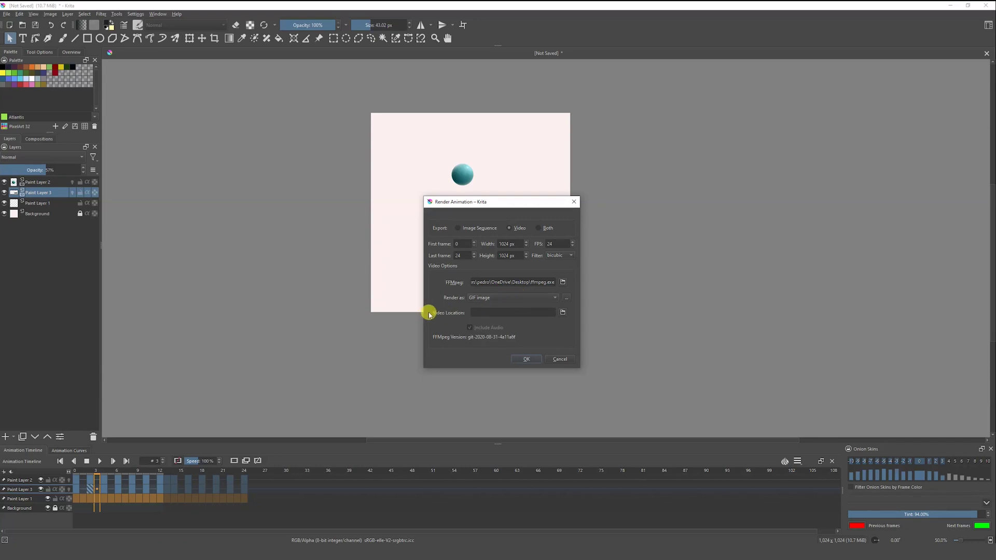
Set the output to a GIF named "bouncing ball" on the Desktop and render the animation.
{"action": "left_click", "coordinate": [563, 313]}
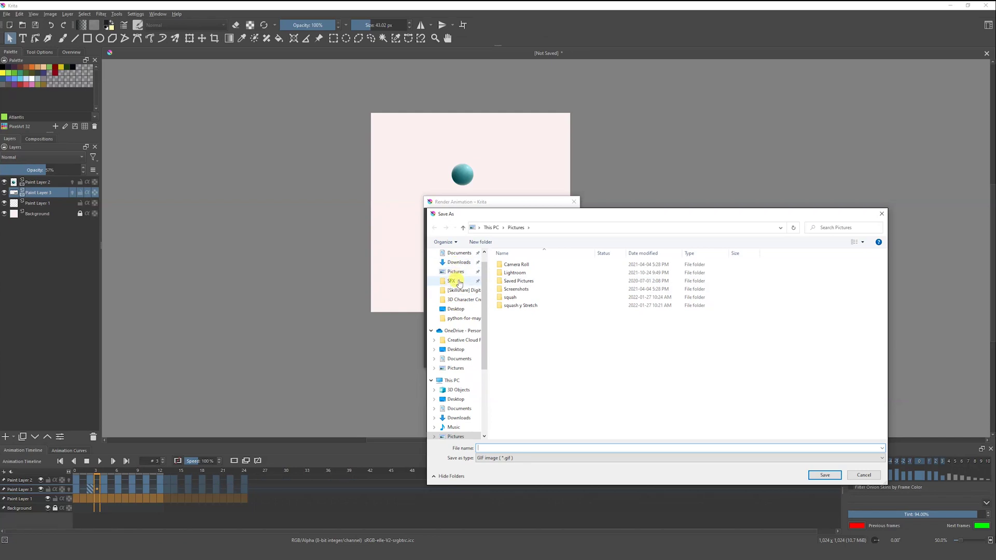
{"action": "left_click", "coordinate": [456, 401]}
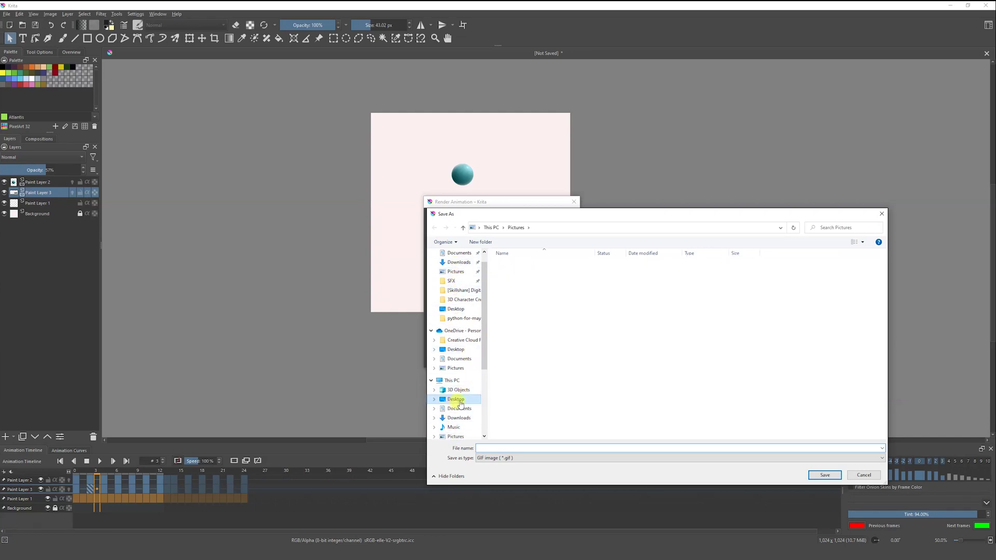
{"action": "left_click", "coordinate": [678, 448]}
{"action": "type", "text": "bounc"}
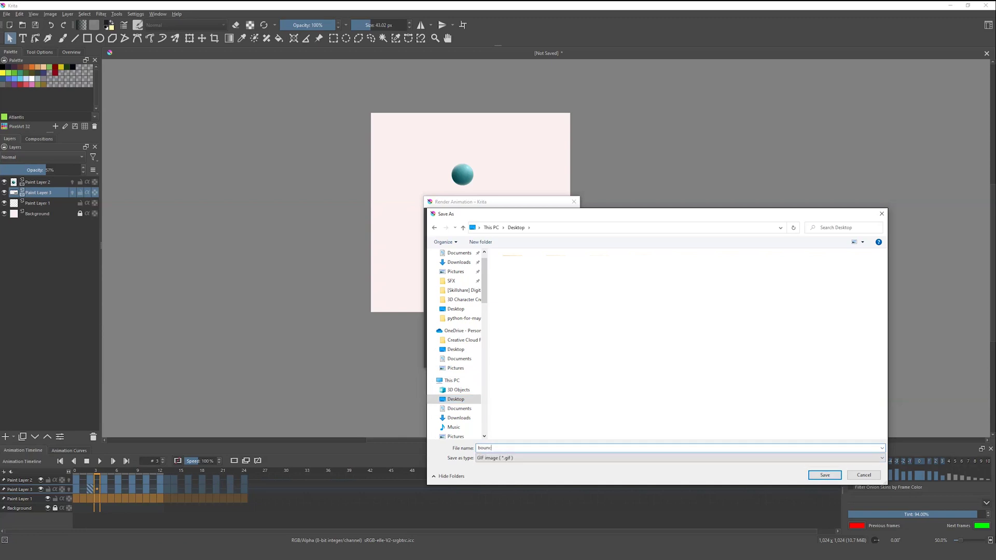
{"action": "type", "text": "ing ball"}
{"action": "key", "text": "Return"}
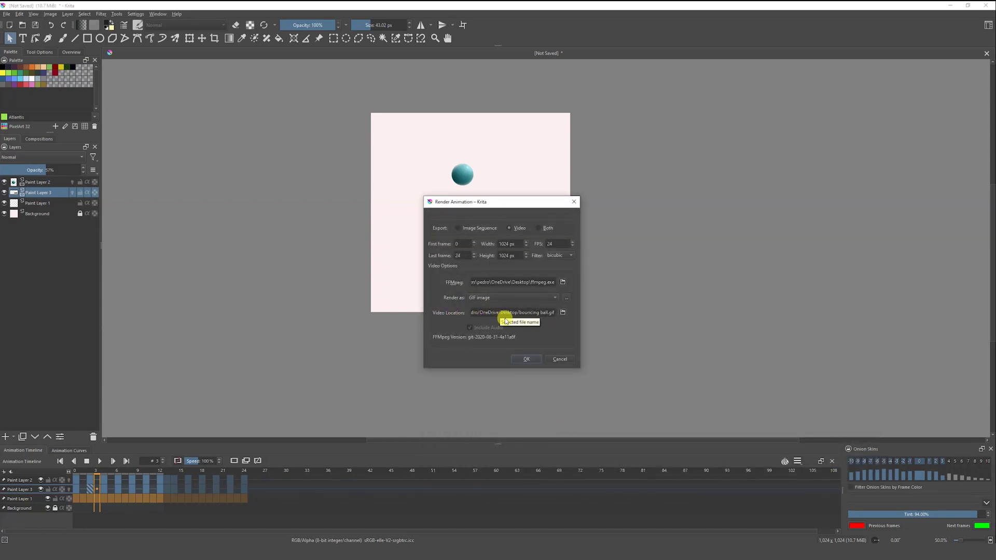
{"action": "left_click_drag", "start_coordinate": [549, 310], "coordinate": [480, 311]}
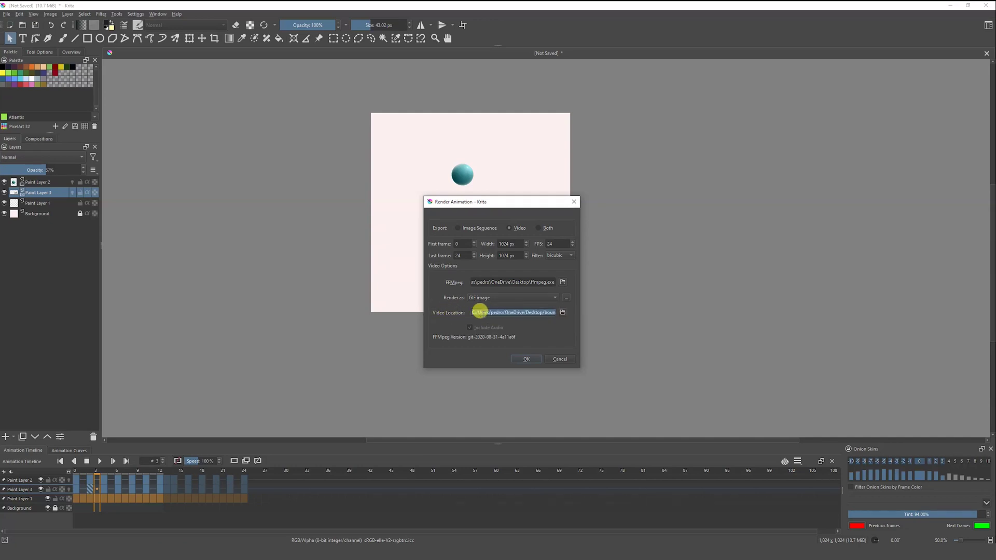
{"action": "left_click", "coordinate": [524, 359]}
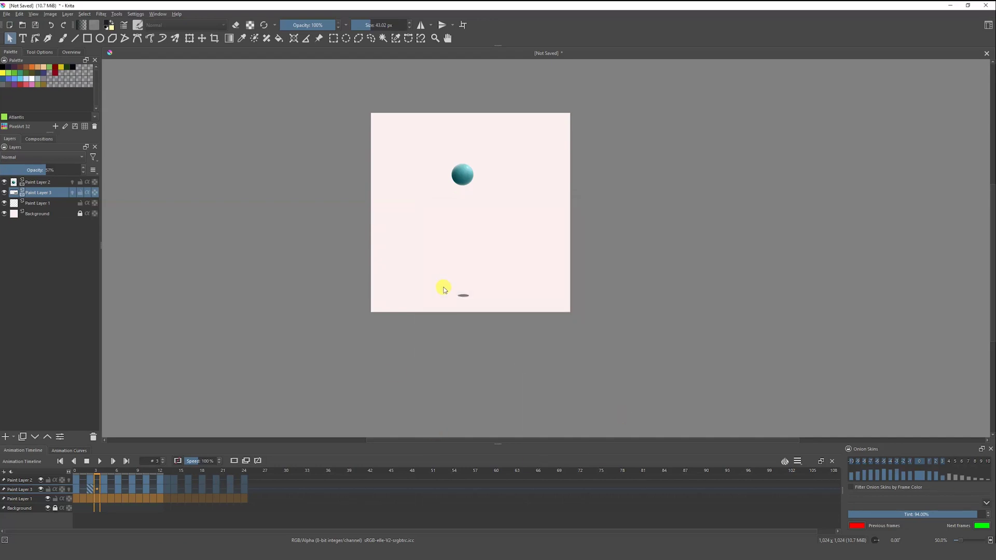